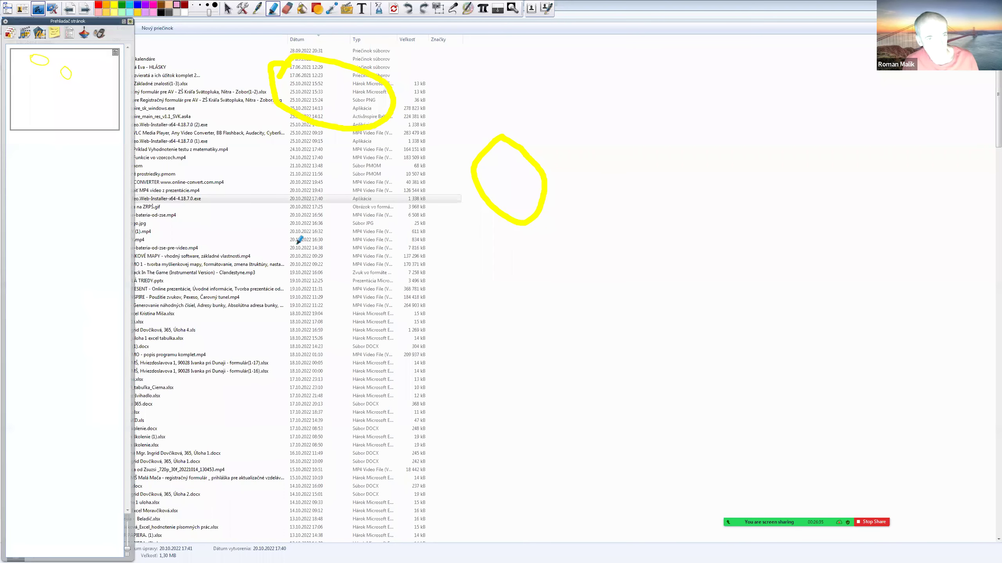
- Draw a pink highlighter loop, then delete the pink stroke and both yellow circles
{"action": "mouse_move", "coordinate": [297, 244]}
{"action": "left_mouse_down"}
{"action": "mouse_move", "coordinate": [561, 372]}
{"action": "mouse_move", "coordinate": [291, 271]}
{"action": "mouse_move", "coordinate": [200, 137]}
{"action": "left_mouse_up"}
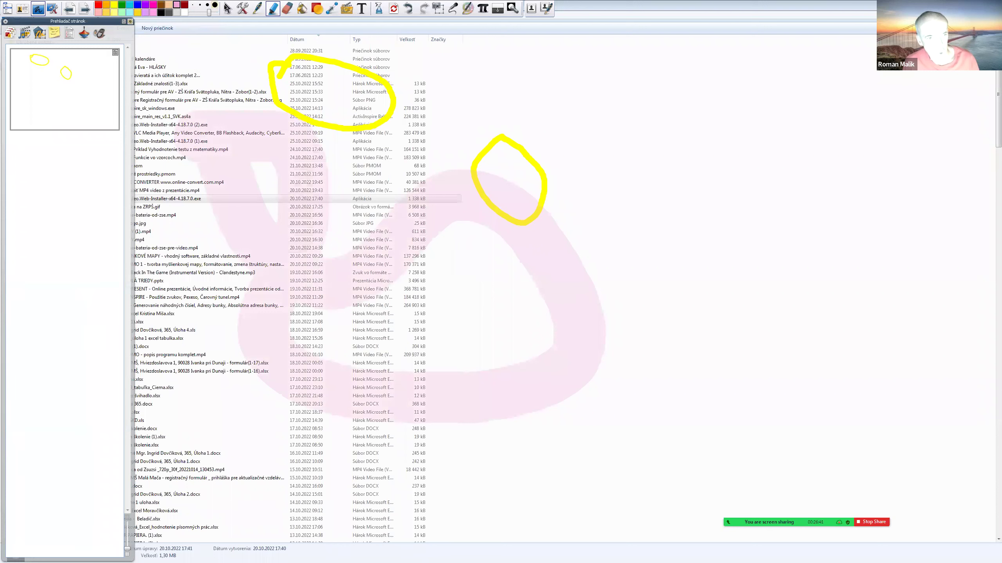
{"action": "left_click", "coordinate": [229, 8]}
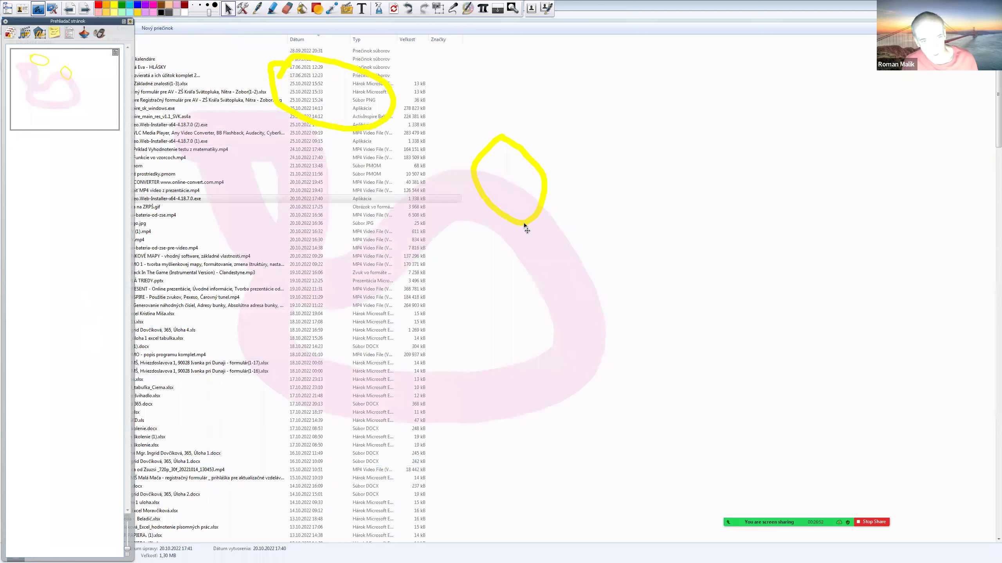
{"action": "left_click", "coordinate": [479, 241]}
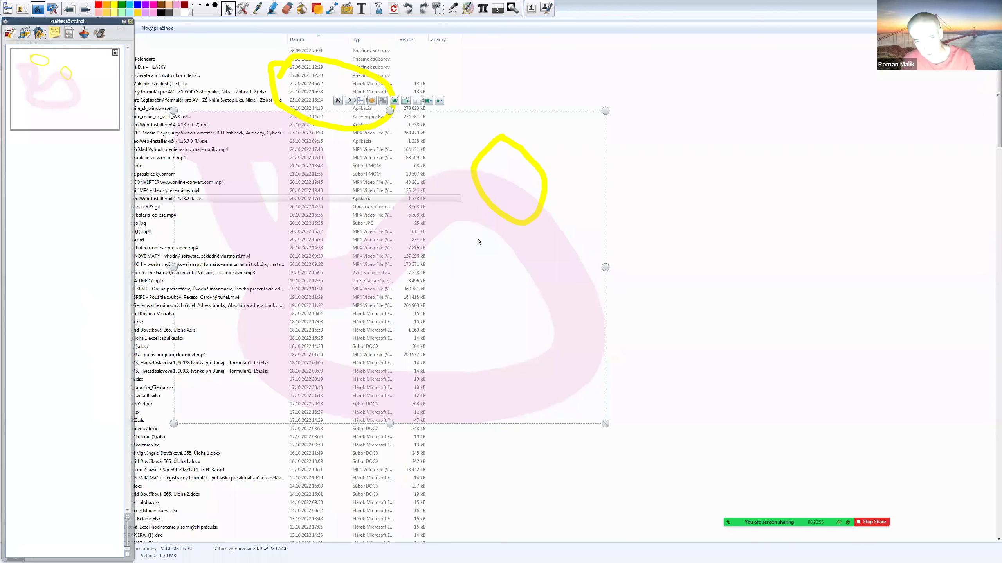
{"action": "key", "text": "Delete"}
{"action": "left_click", "coordinate": [475, 175]}
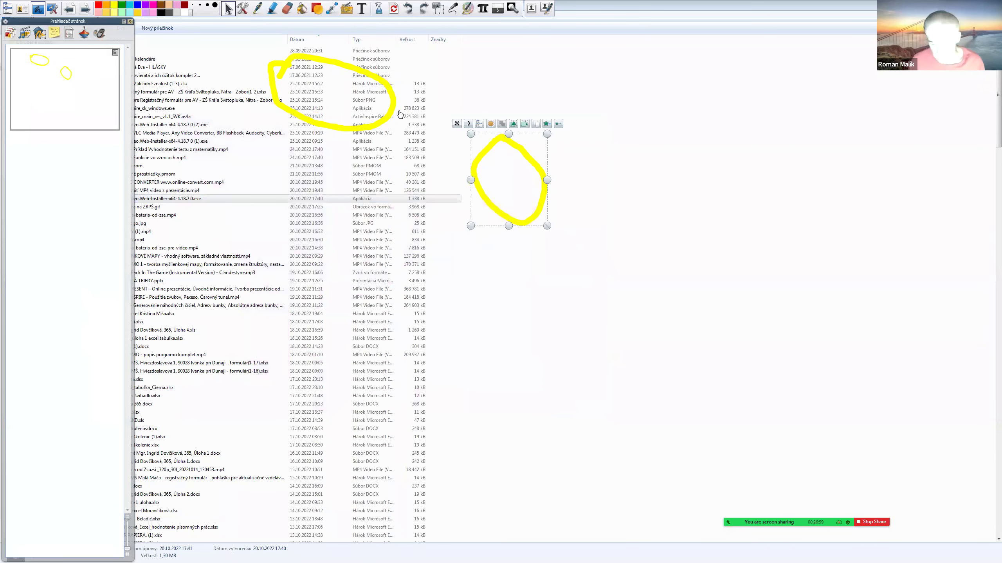
{"action": "key", "text": "Delete"}
{"action": "left_click", "coordinate": [390, 114]}
{"action": "key", "text": "Delete"}
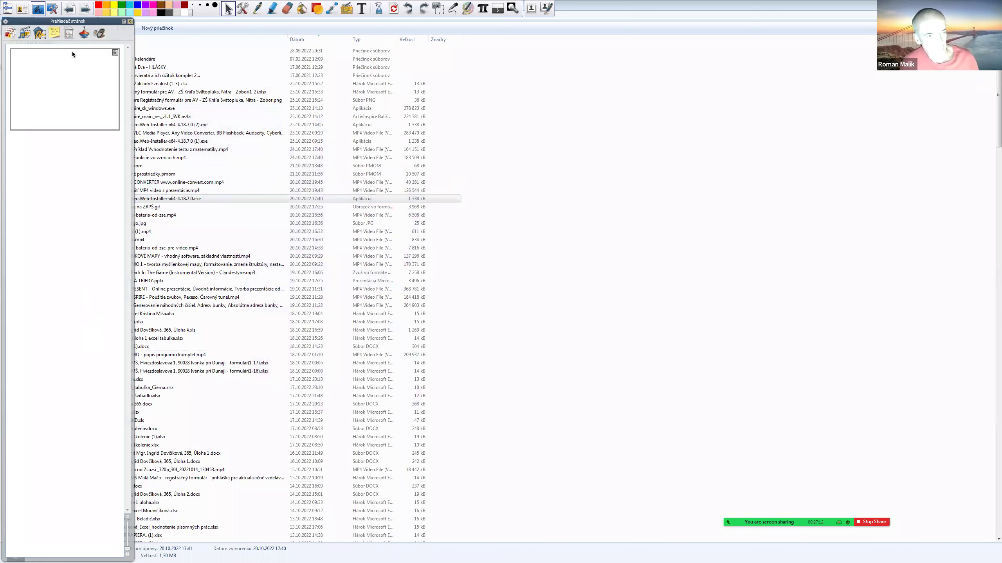
- Close the desktop annotation flipchart without saving its changes
{"action": "left_click", "coordinate": [42, 12]}
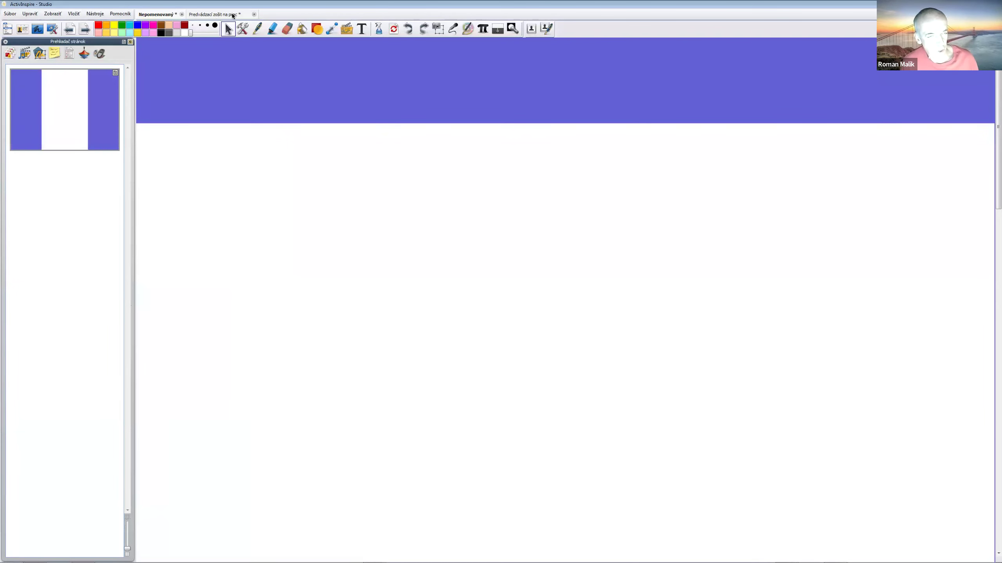
{"action": "left_click", "coordinate": [254, 15]}
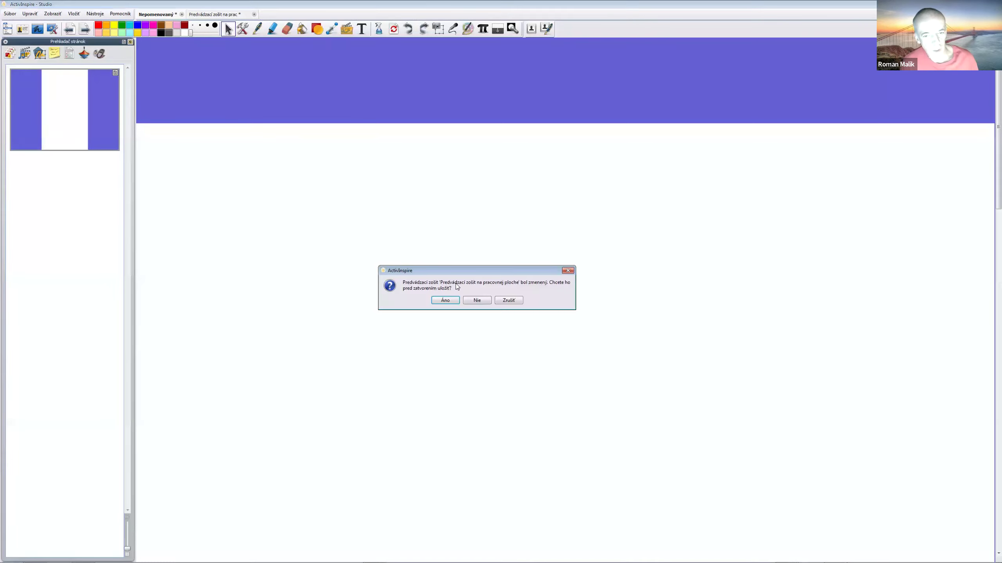
{"action": "left_click", "coordinate": [473, 300]}
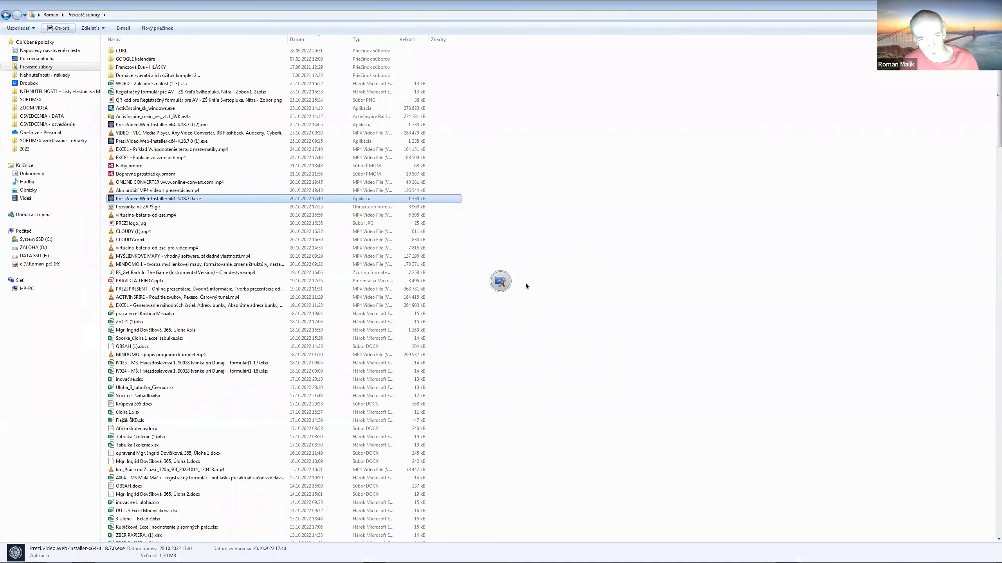
- Dismiss the desktop tools menu and open PRAVIDLÁ TRIEDY.pptx in PowerPoint
{"action": "left_click", "coordinate": [500, 281]}
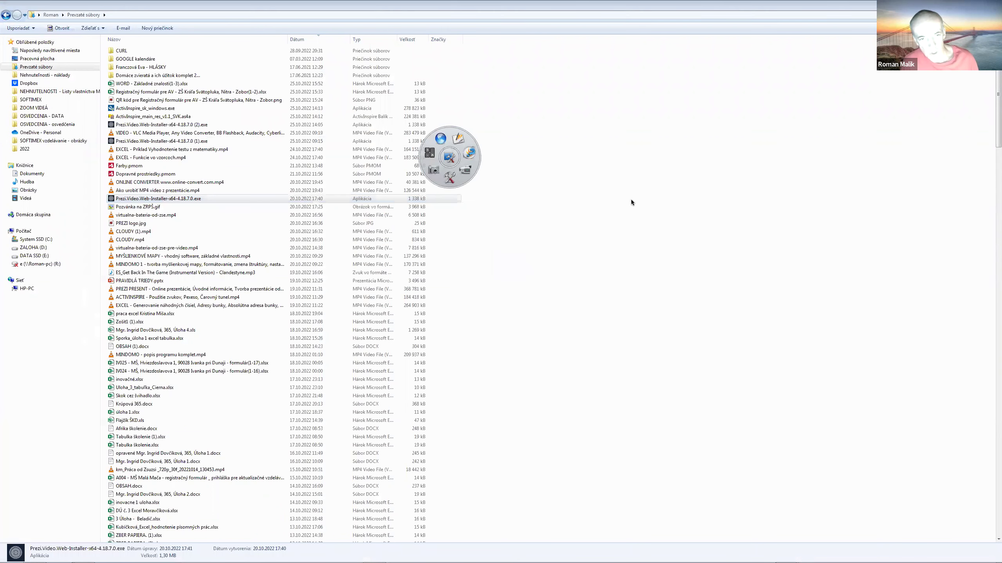
{"action": "left_click_drag", "start_coordinate": [575, 149], "coordinate": [622, 177]}
{"action": "left_click", "coordinate": [592, 188]}
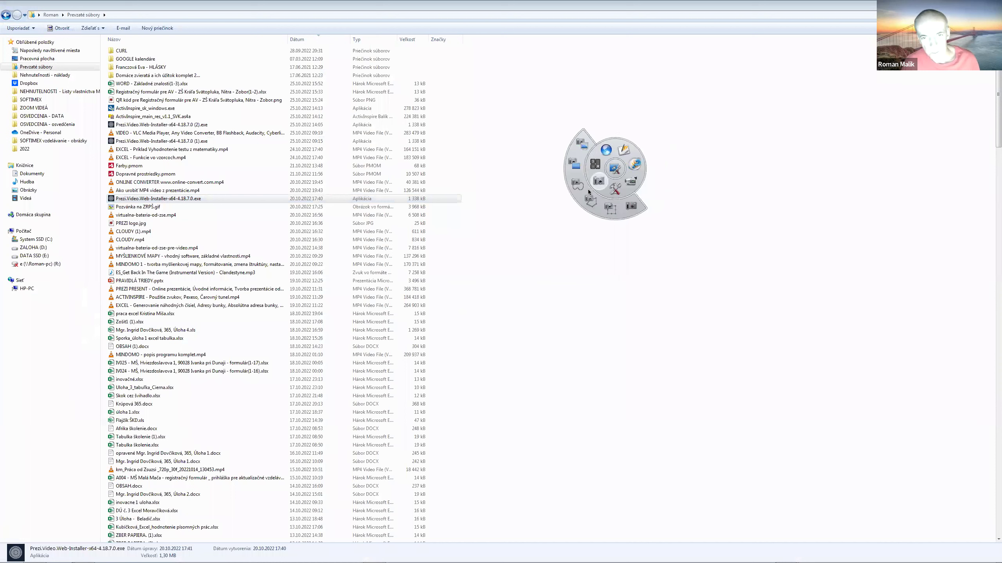
{"action": "left_click", "coordinate": [395, 214]}
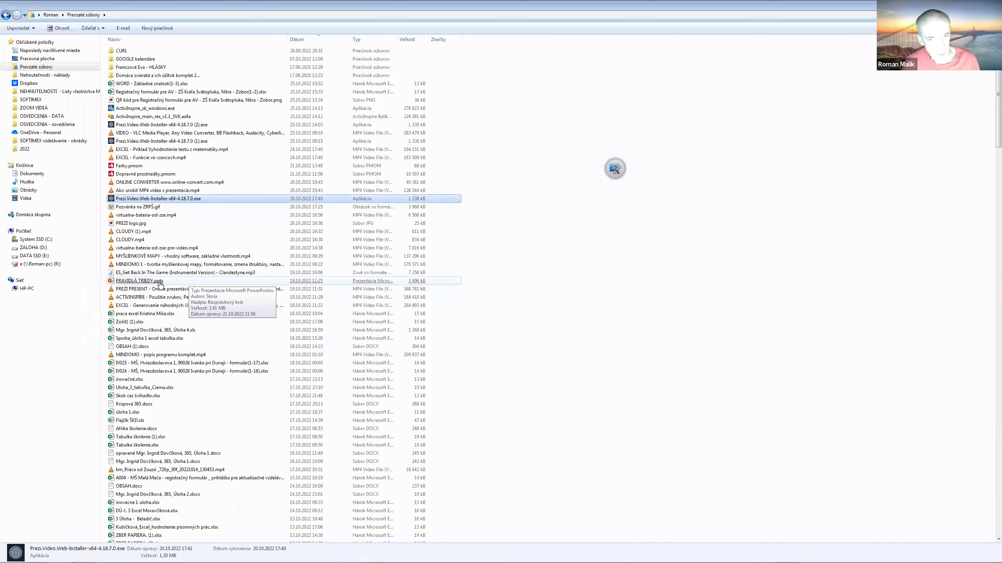
{"action": "left_click", "coordinate": [160, 282]}
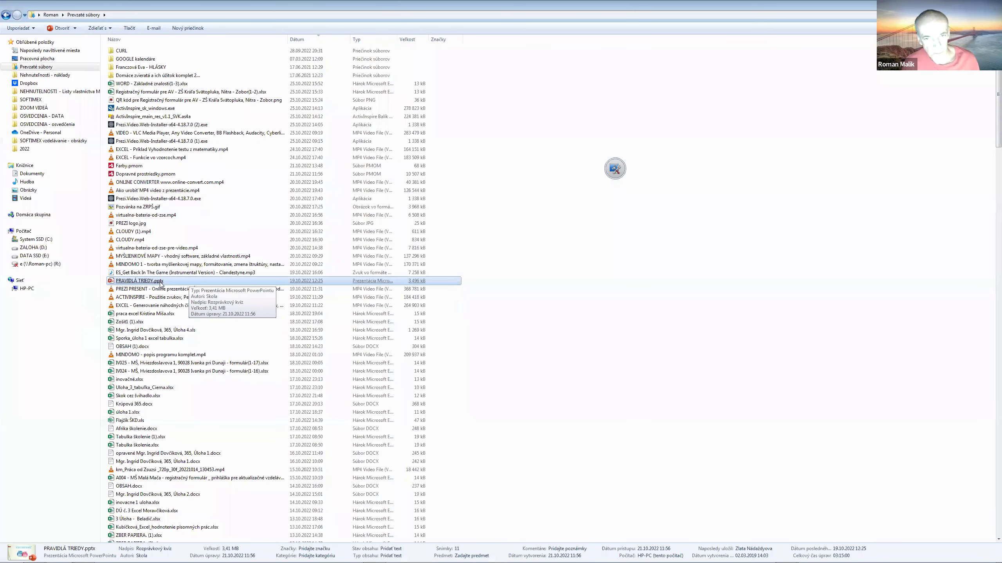
{"action": "double_click", "coordinate": [159, 282]}
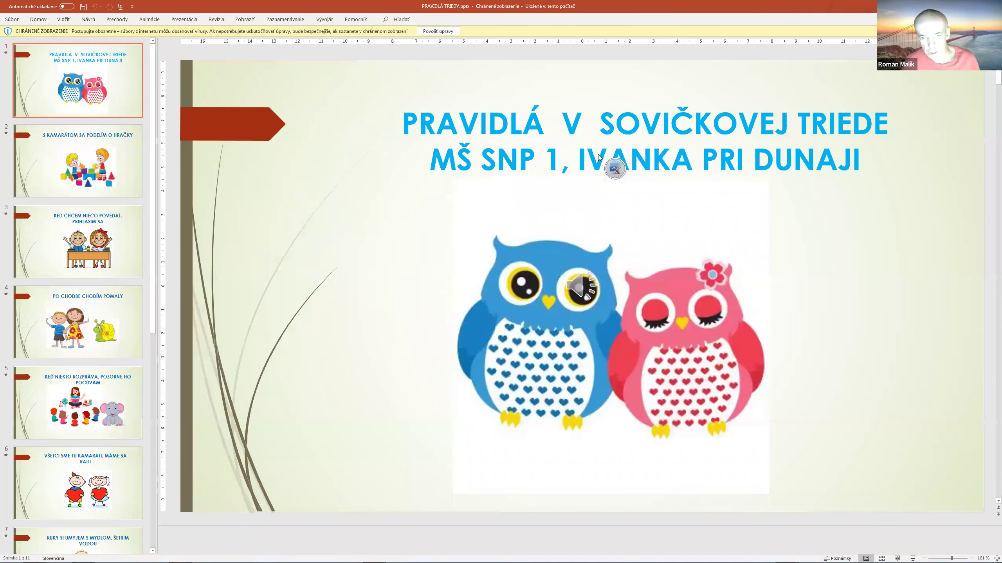
- Scroll to slide 3 and take an area snapshot framing the entire slide
{"action": "scroll", "coordinate": [291, 194], "scroll_direction": "down", "scroll_amount": 2}
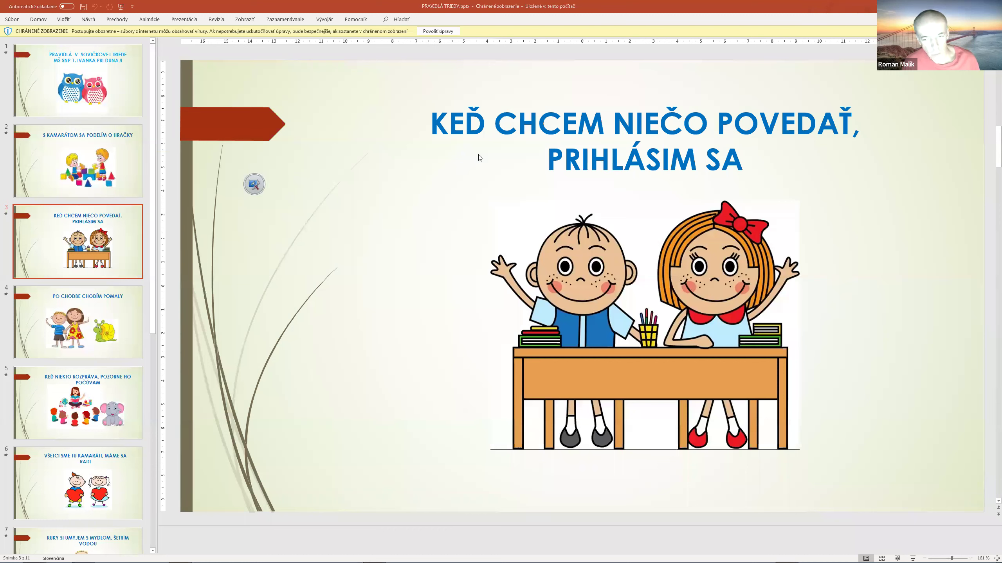
{"action": "left_click", "coordinate": [253, 187]}
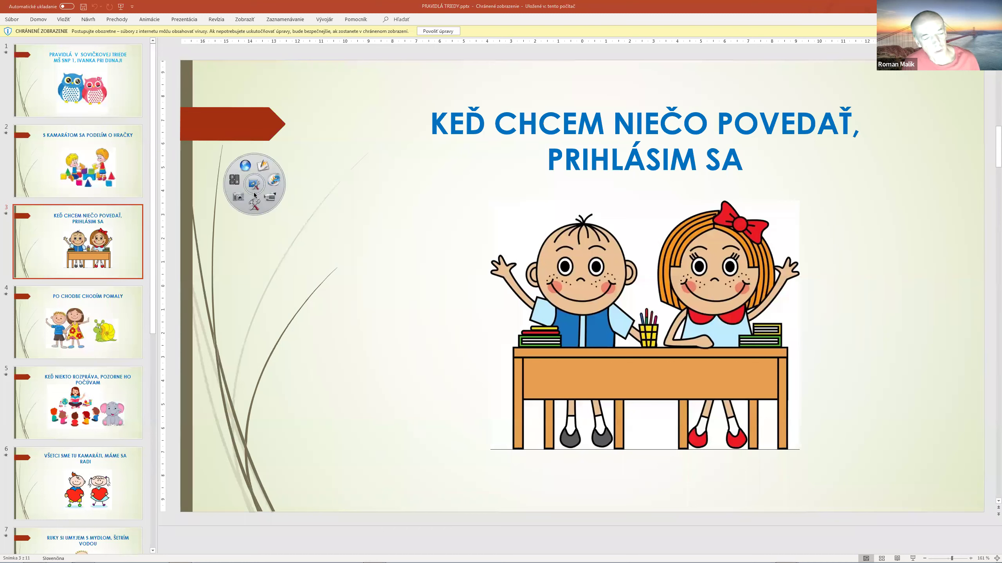
{"action": "left_click", "coordinate": [236, 199]}
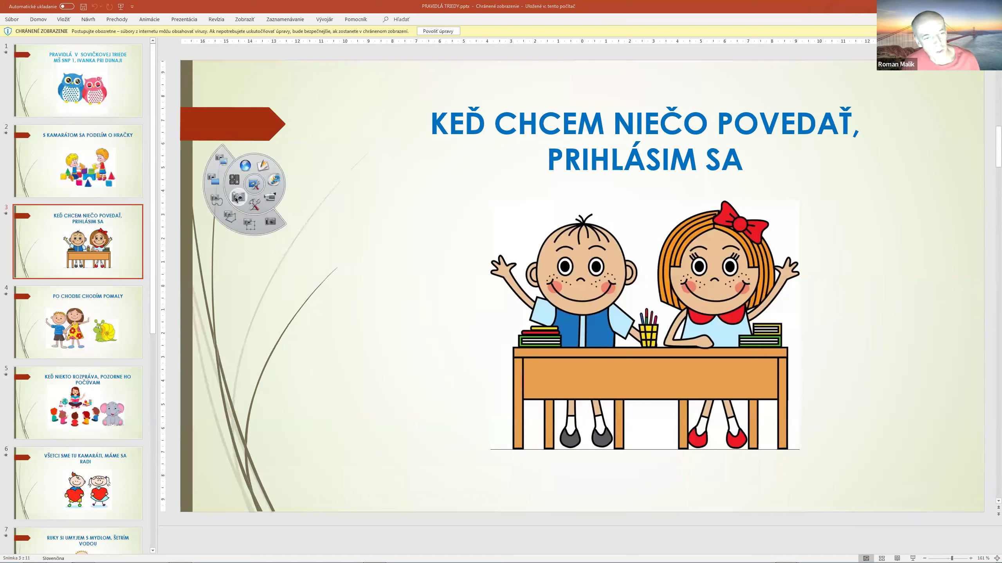
{"action": "left_click", "coordinate": [249, 228]}
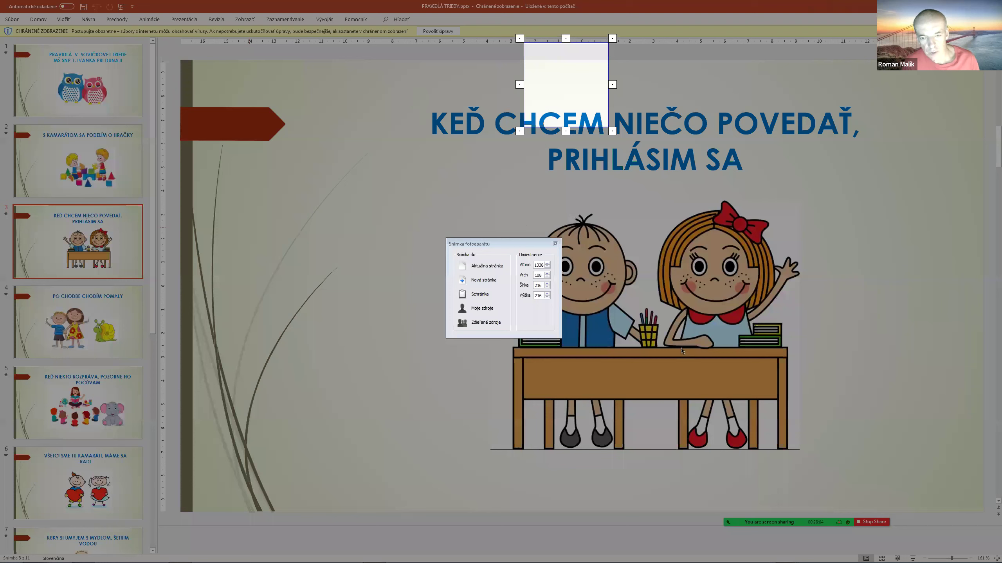
{"action": "left_click_drag", "start_coordinate": [408, 93], "coordinate": [885, 475]}
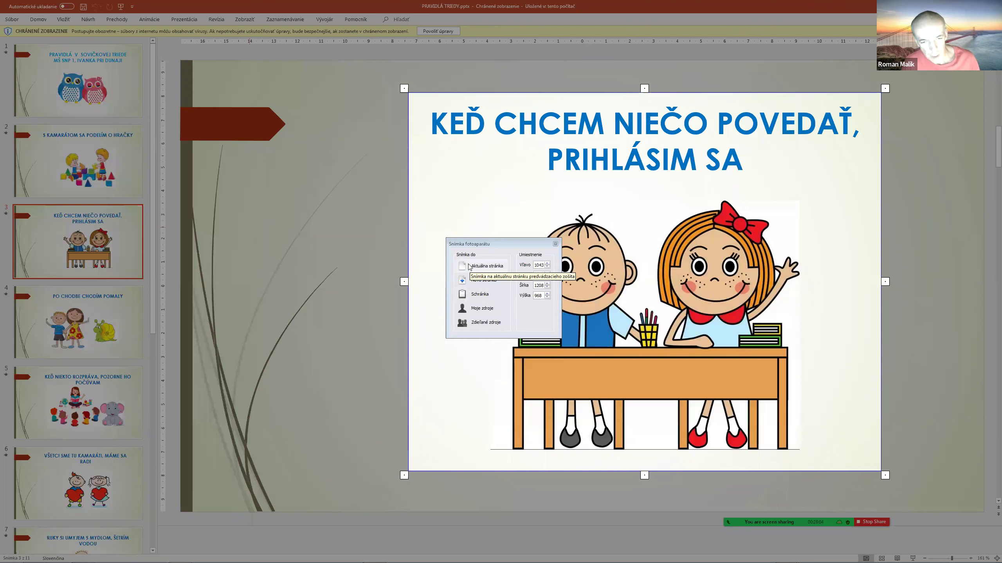
- Store the snapshot in Moje zdroje as PNG 'Keď chcem niečo povedať, prihlásim sa'
{"action": "left_click", "coordinate": [474, 313]}
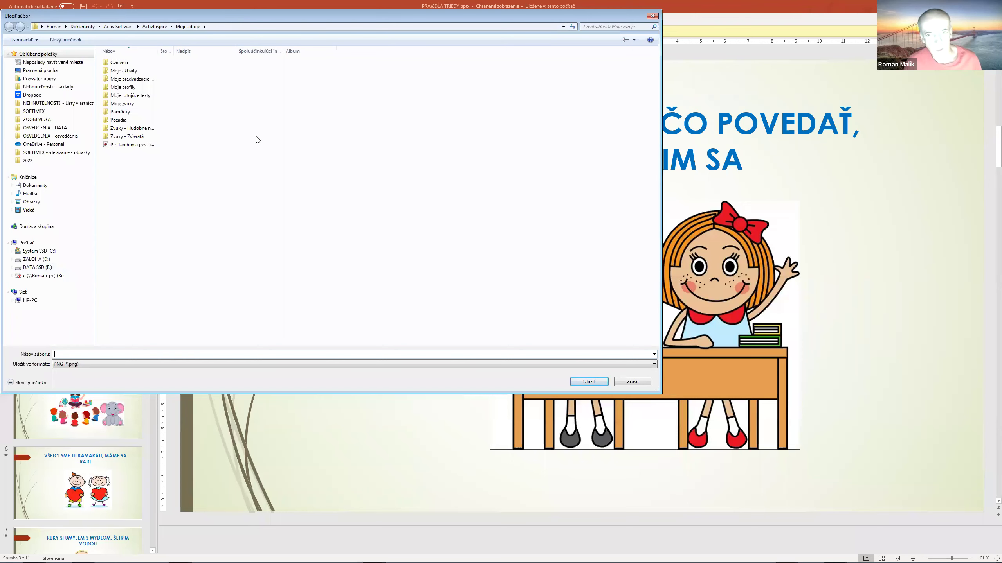
{"action": "left_click_drag", "start_coordinate": [343, 15], "coordinate": [479, 71]}
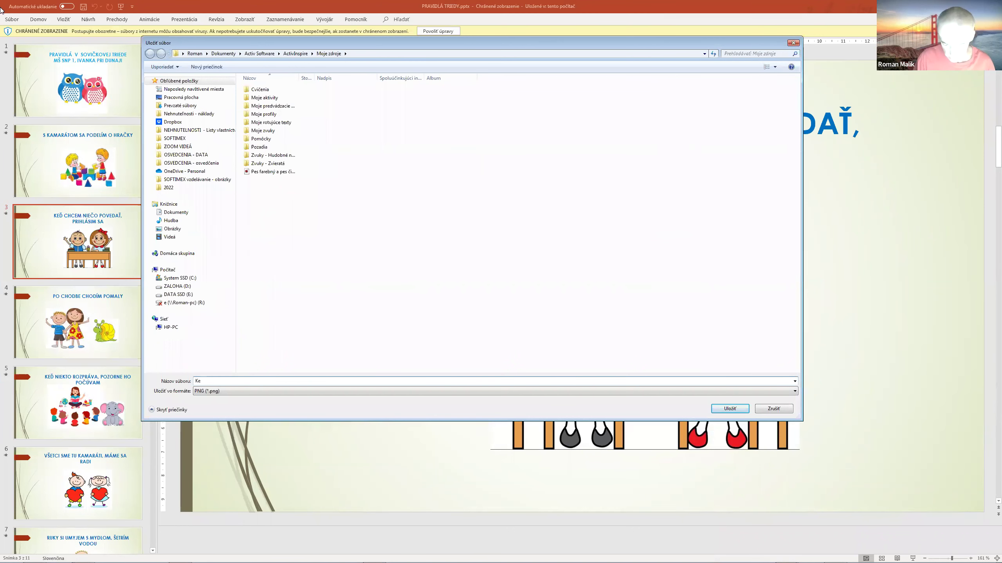
{"action": "type", "text": "ˇd chcem niečo povedat, prihlásim sa"}
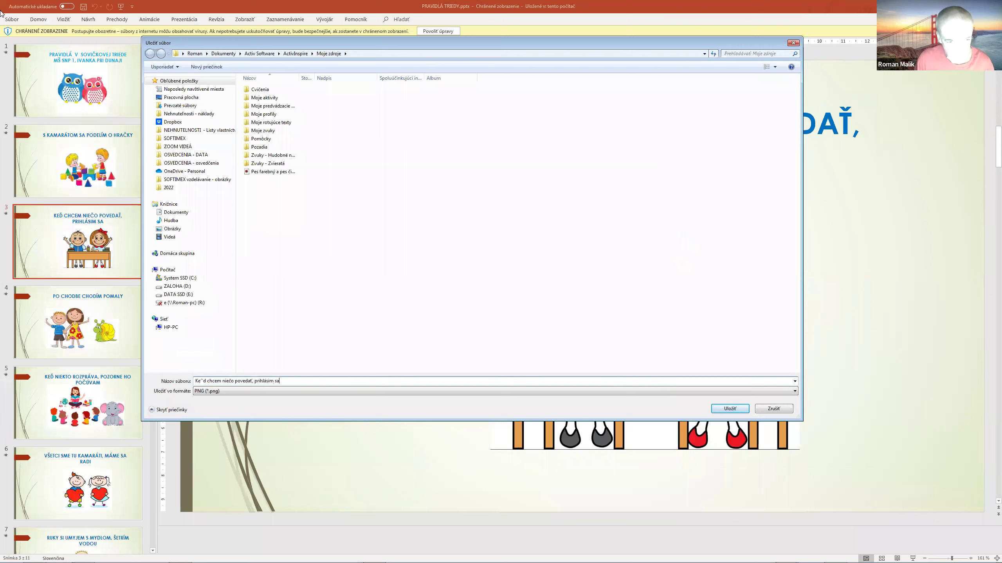
{"action": "key", "text": "Right"}
{"action": "key", "text": "Delete"}
{"action": "key", "text": "Delete"}
{"action": "key", "text": "Delete"}
{"action": "type", "text": "ď"}
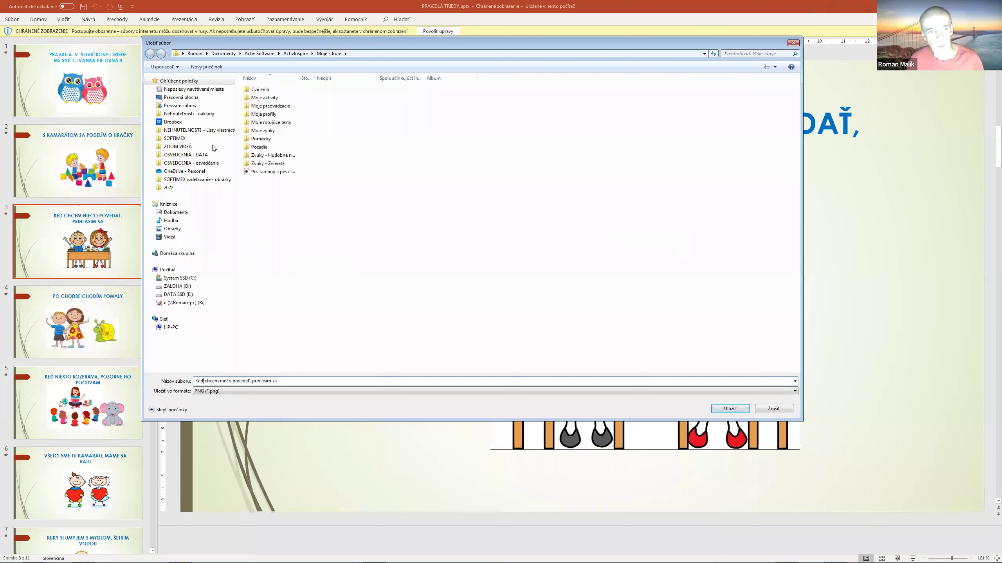
{"action": "key", "text": "Return"}
{"action": "left_click", "coordinate": [260, 194]}
- Take another area snapshot of the slide and send it to the current page
{"action": "left_click", "coordinate": [243, 199]}
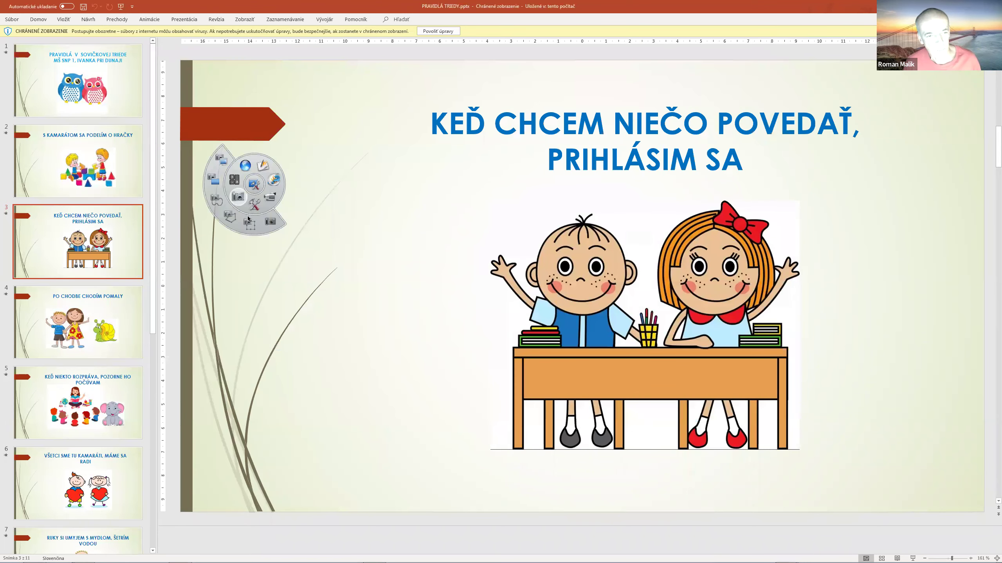
{"action": "left_click", "coordinate": [253, 227]}
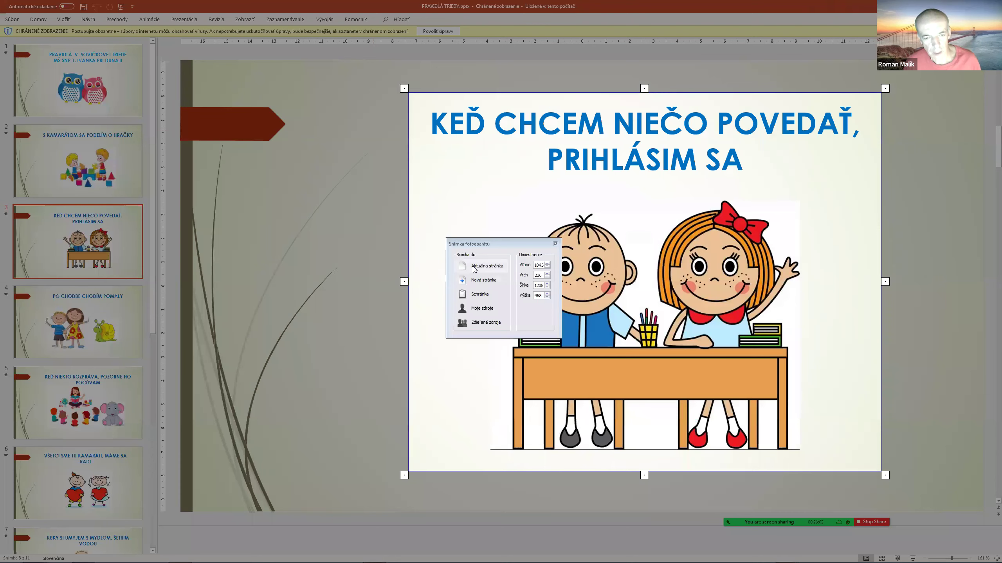
{"action": "left_click", "coordinate": [473, 268]}
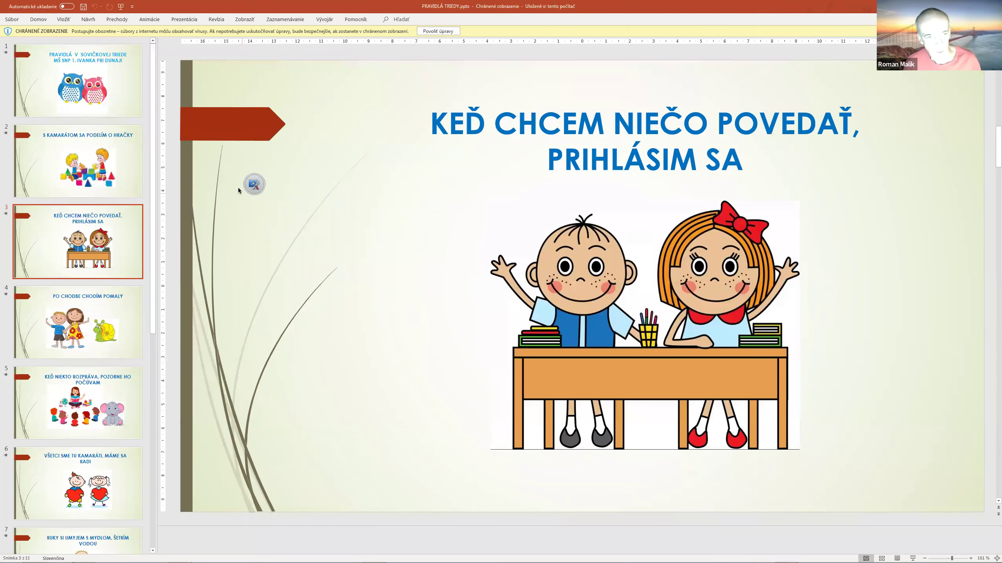
- Back in the flipchart, drag the slide picture up and to the left
{"action": "left_click", "coordinate": [257, 186]}
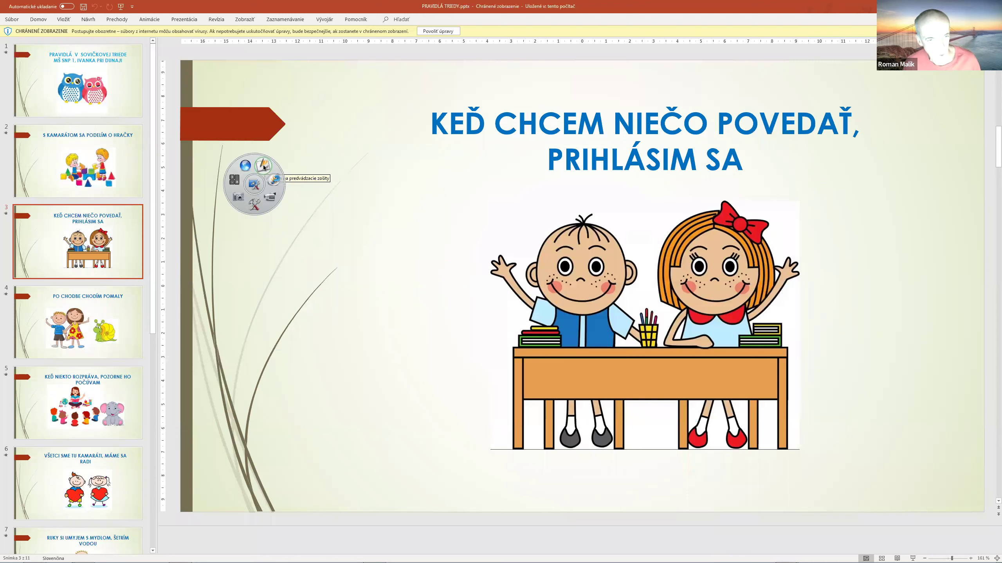
{"action": "left_click", "coordinate": [263, 167]}
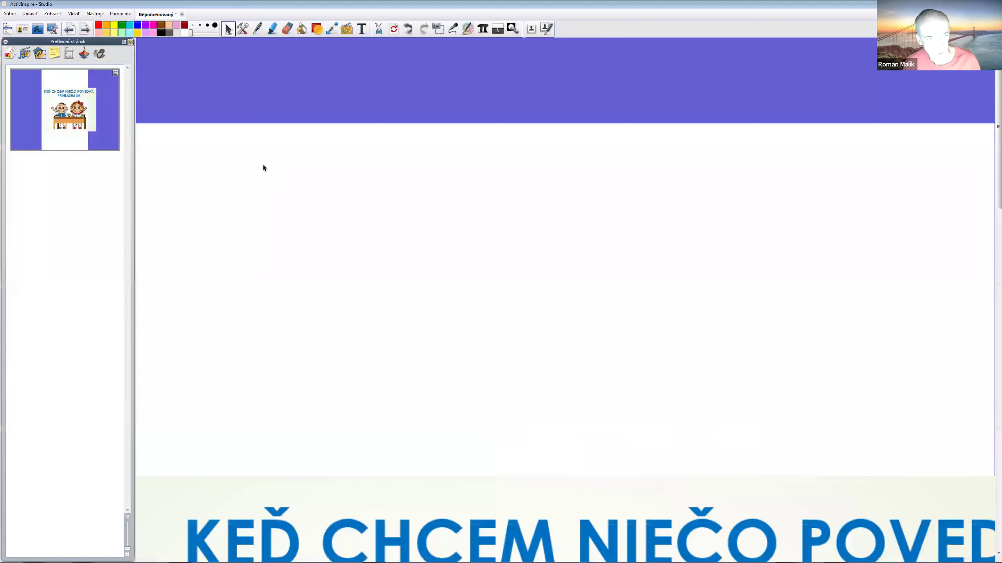
{"action": "left_click", "coordinate": [90, 113]}
{"action": "left_click_drag", "start_coordinate": [341, 493], "coordinate": [326, 388]}
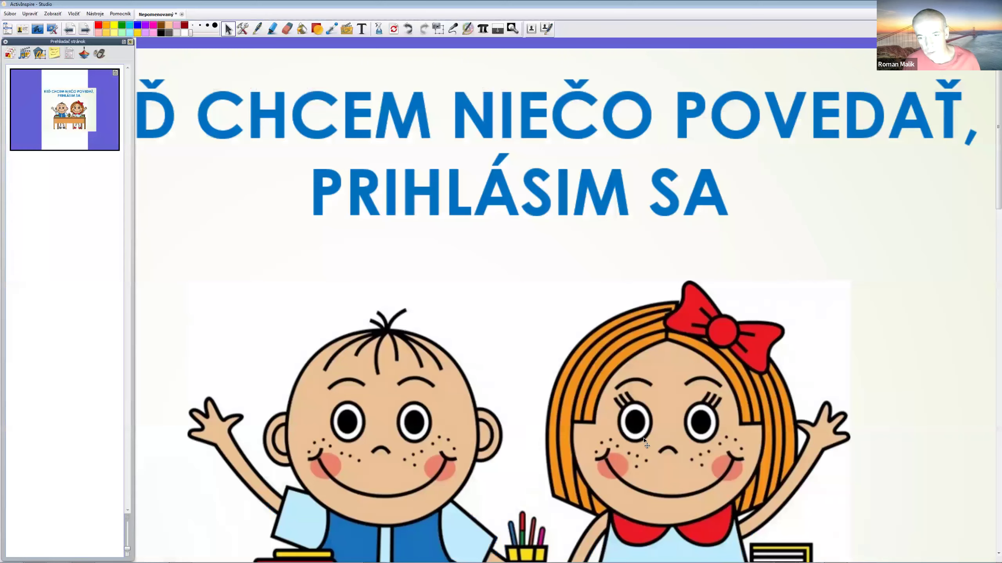
{"action": "left_click_drag", "start_coordinate": [644, 438], "coordinate": [622, 165]}
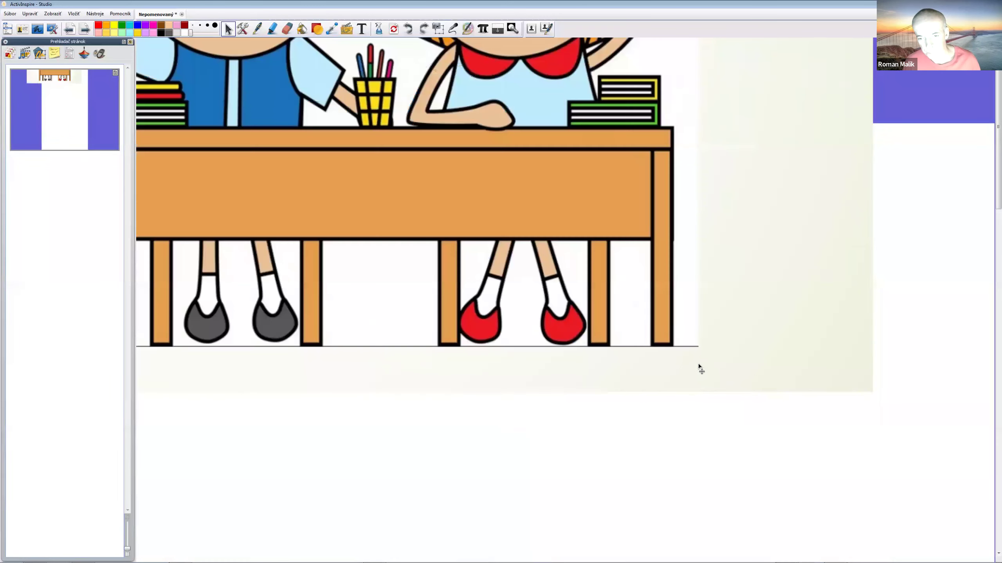
- Shrink the slide snapshot in two passes and centre it near the top of the page
{"action": "left_click", "coordinate": [698, 369]}
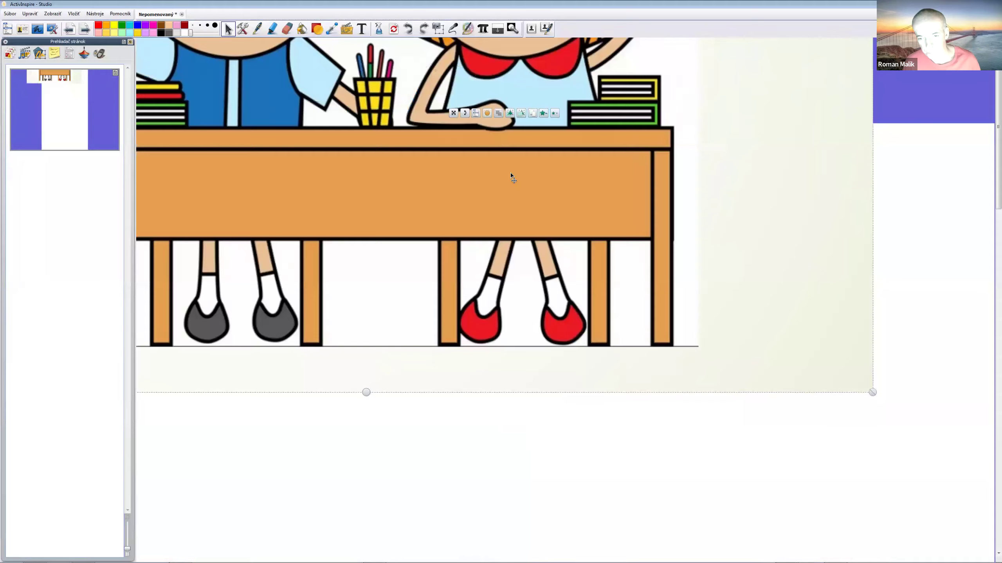
{"action": "left_click_drag", "start_coordinate": [873, 393], "coordinate": [493, 156]}
{"action": "left_click_drag", "start_coordinate": [788, 420], "coordinate": [533, 187]}
{"action": "left_click_drag", "start_coordinate": [517, 183], "coordinate": [586, 370]}
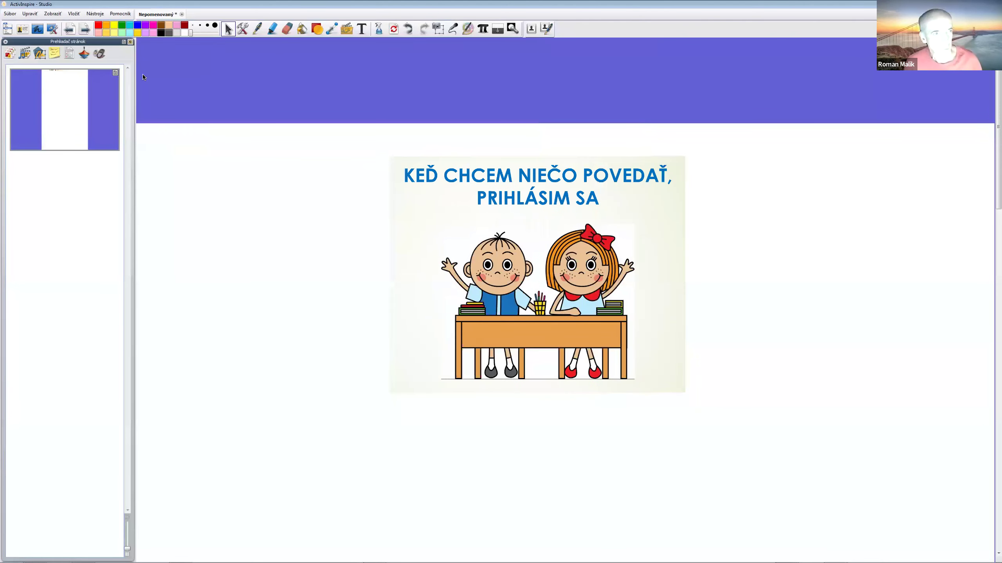
{"action": "left_click", "coordinate": [26, 55]}
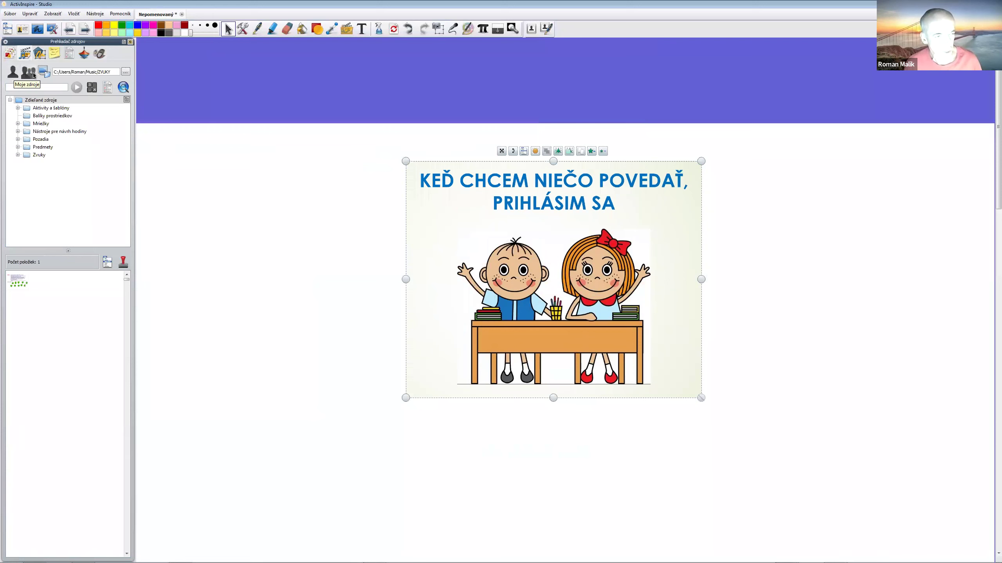
- In My Resources, try dragging the saved slide picture onto the page
{"action": "left_click", "coordinate": [13, 72]}
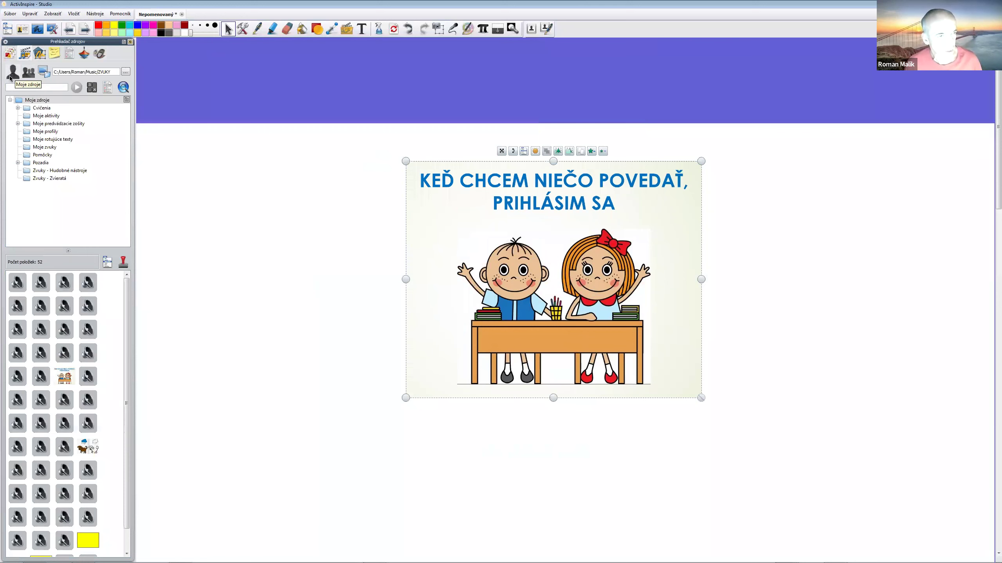
{"action": "left_click", "coordinate": [12, 76]}
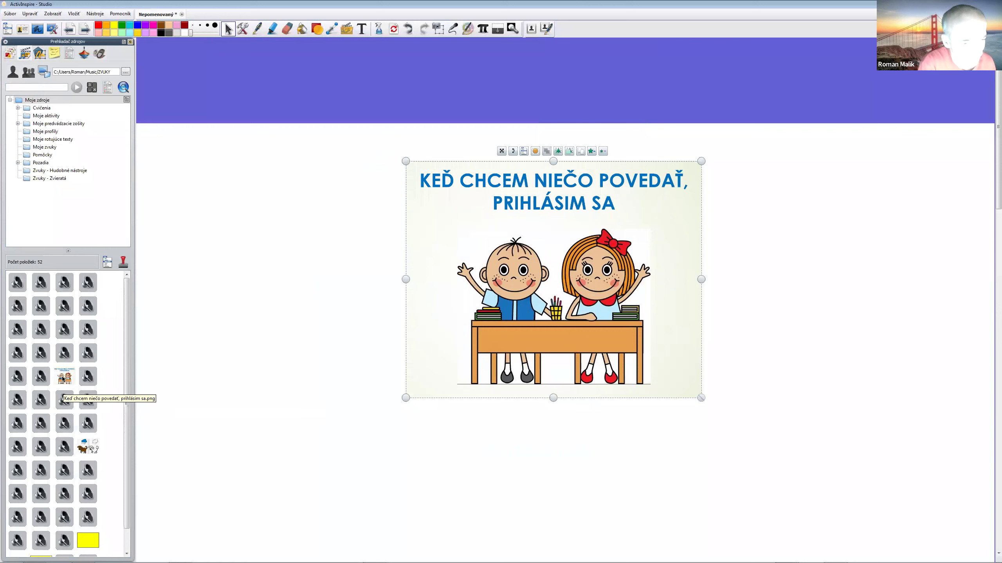
{"action": "left_click_drag", "start_coordinate": [63, 378], "coordinate": [230, 373]}
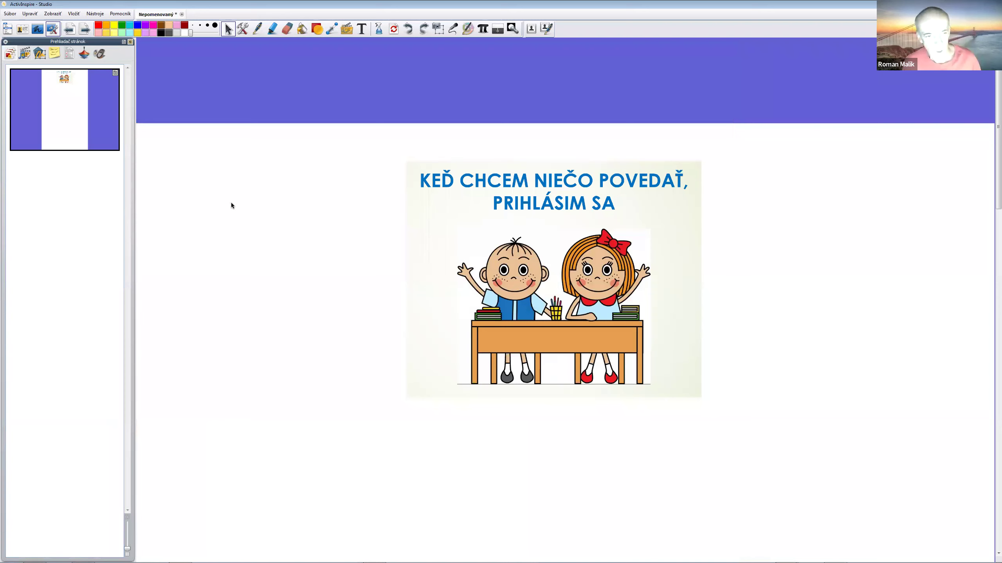
- View PowerPoint slide 3 briefly, then switch back to the Prevzaté súbory Explorer window
{"action": "key", "text": "alt+Tab"}
{"action": "left_click", "coordinate": [237, 233]}
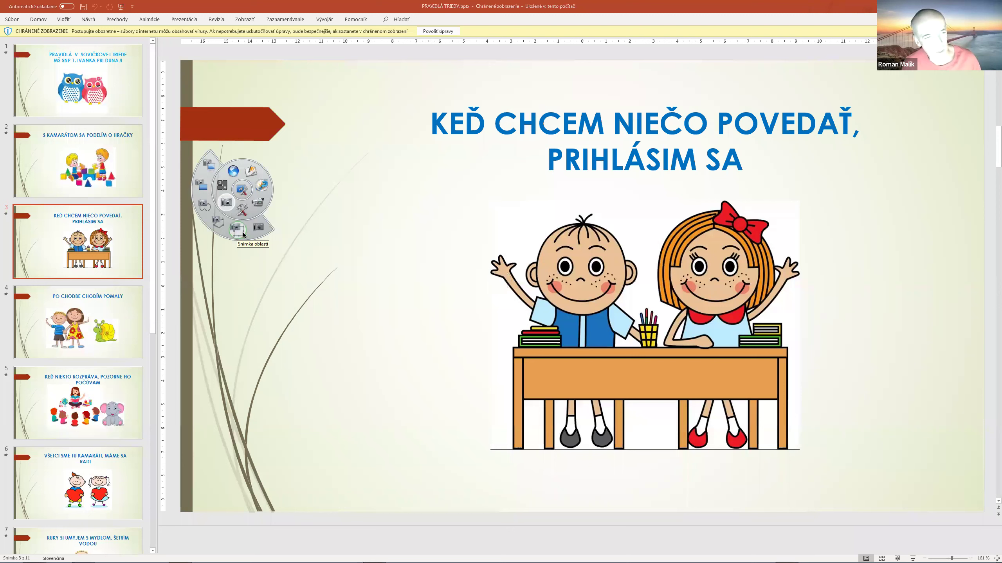
{"action": "left_click", "coordinate": [389, 84]}
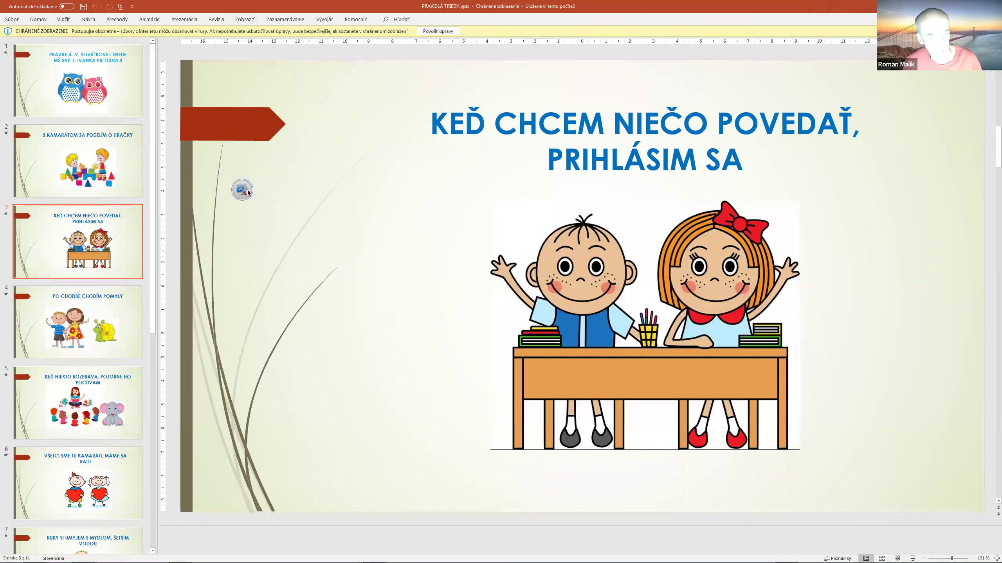
{"action": "key", "text": "alt+Tab"}
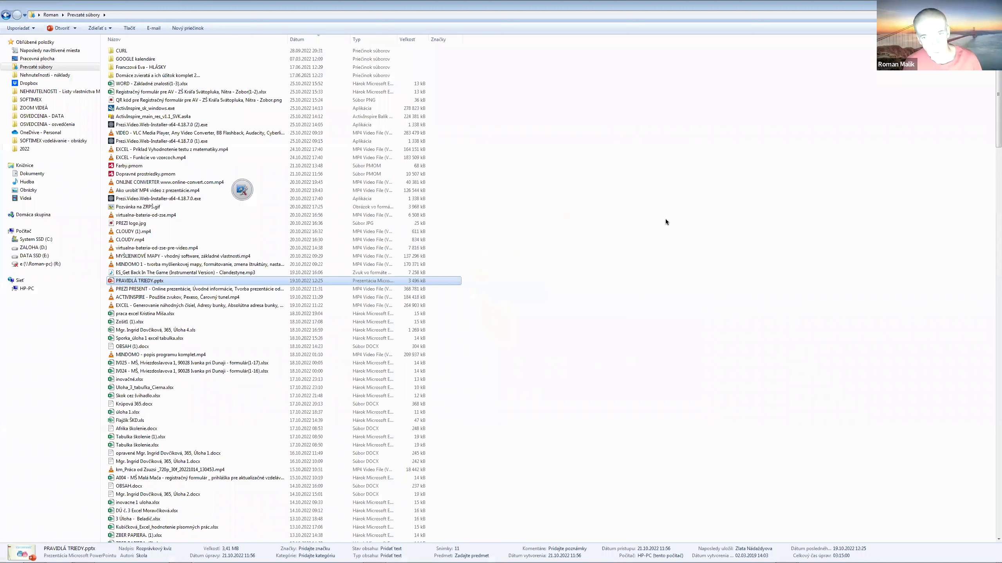
- Try the region screen-recording tool from the desktop tools ring, then return to the flipchart
{"action": "left_click", "coordinate": [665, 219]}
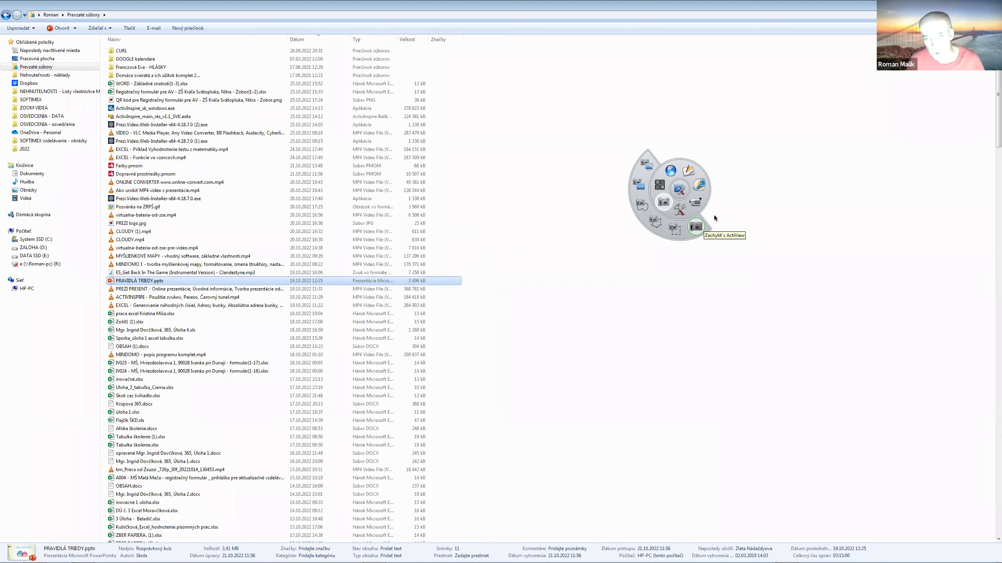
{"action": "mouse_move", "coordinate": [696, 206]}
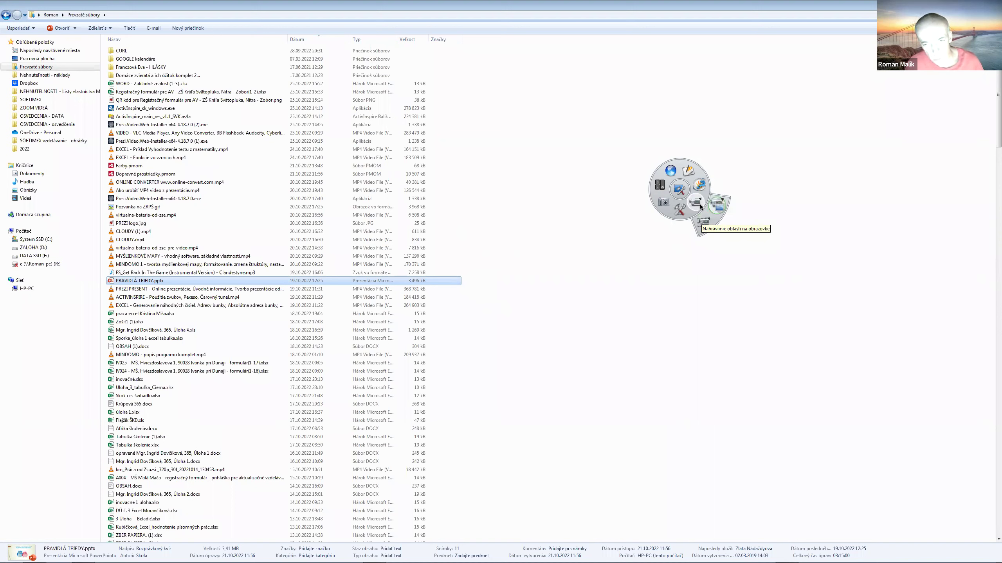
{"action": "left_click", "coordinate": [705, 225]}
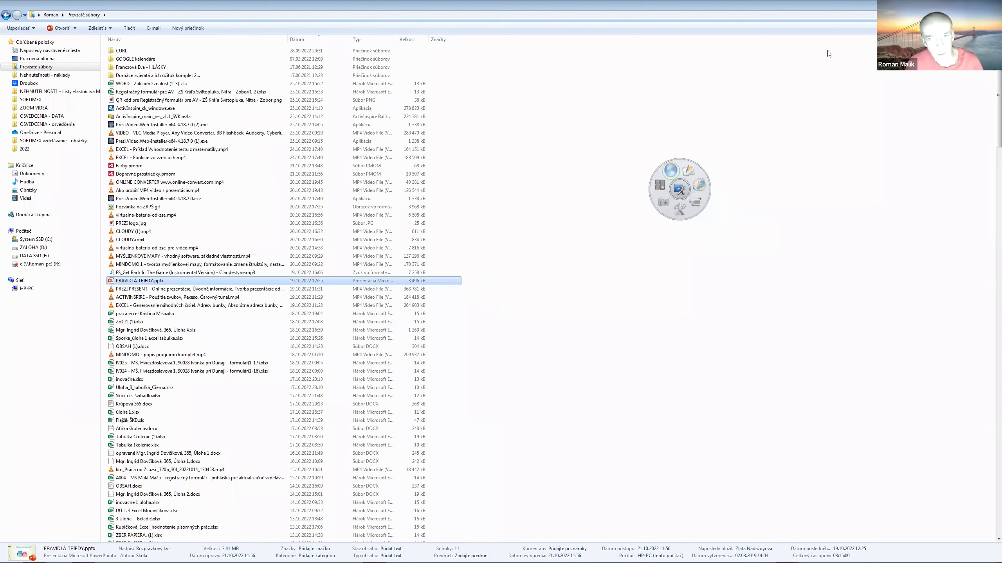
{"action": "left_click", "coordinate": [675, 193]}
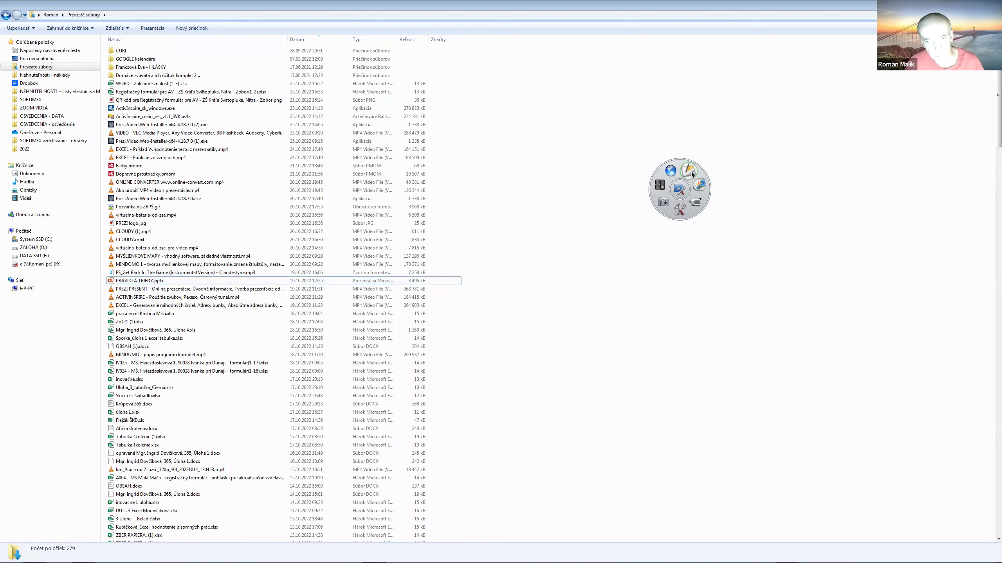
{"action": "left_click", "coordinate": [691, 175]}
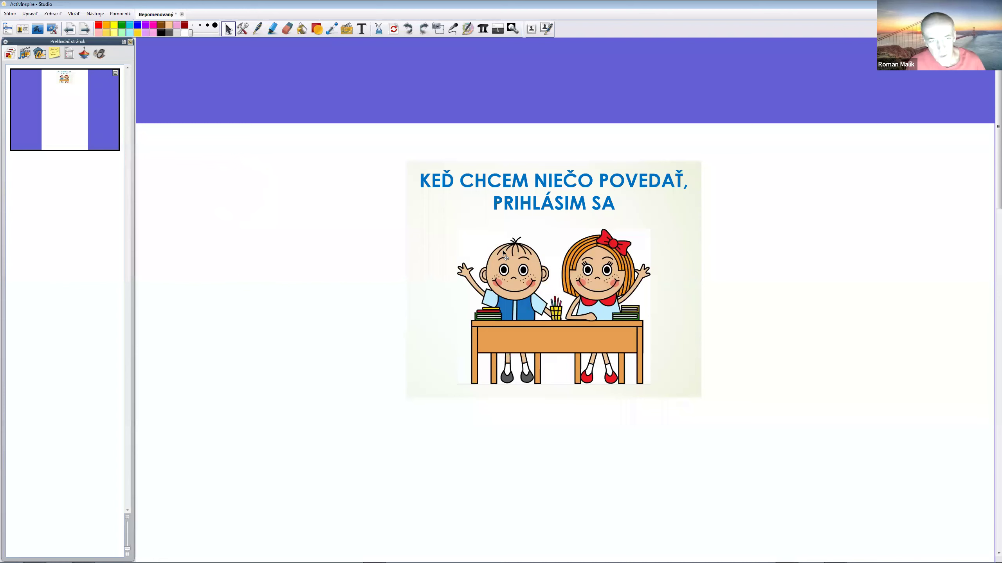
- Shift the snapshot slightly left and save the flipchart as 'Pravidlá triedy' in Dokumenty
{"action": "mouse_move", "coordinate": [480, 220]}
{"action": "left_mouse_down"}
{"action": "mouse_move", "coordinate": [434, 245]}
{"action": "mouse_move", "coordinate": [491, 246]}
{"action": "mouse_move", "coordinate": [476, 237]}
{"action": "left_mouse_up"}
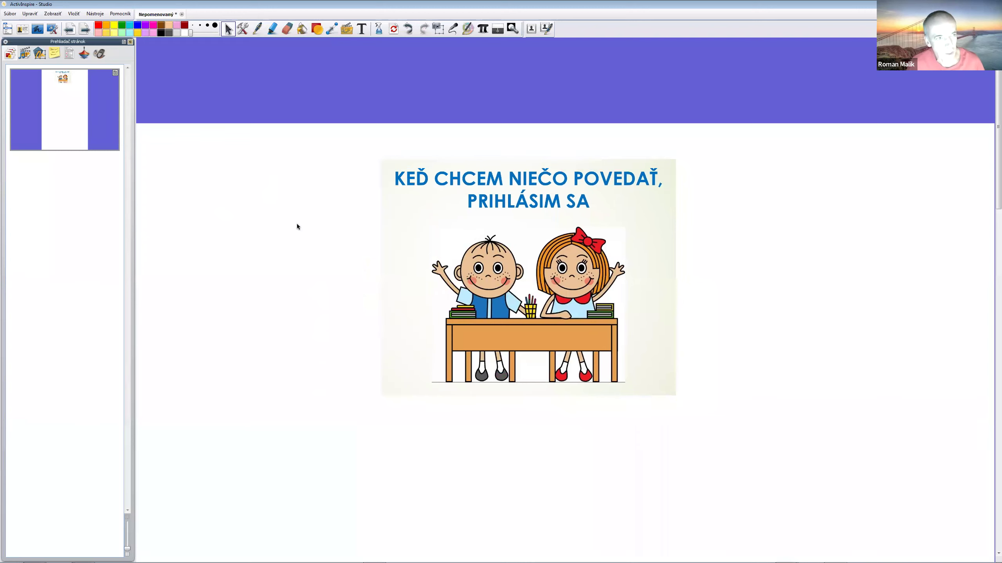
{"action": "left_click", "coordinate": [10, 13]}
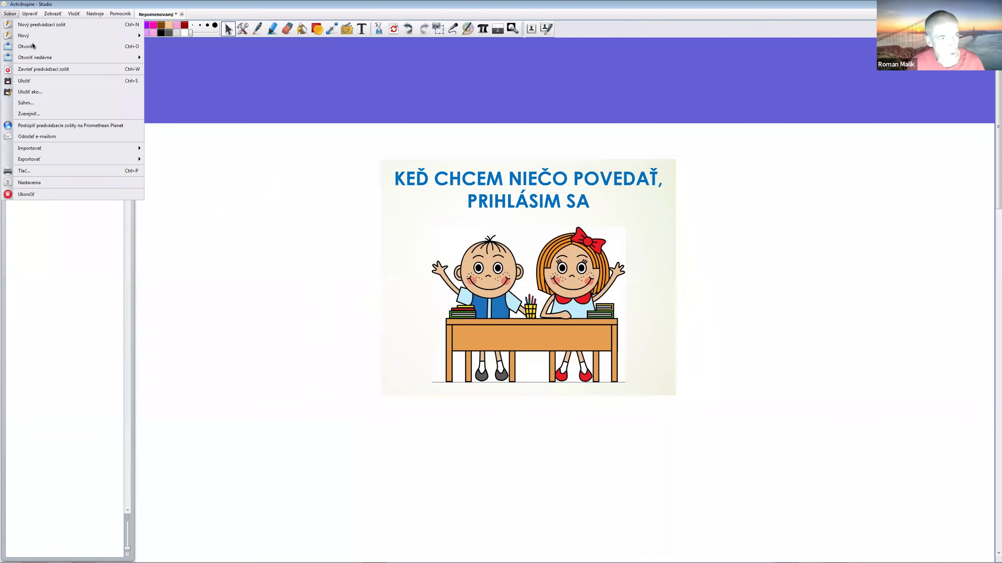
{"action": "left_click", "coordinate": [38, 82]}
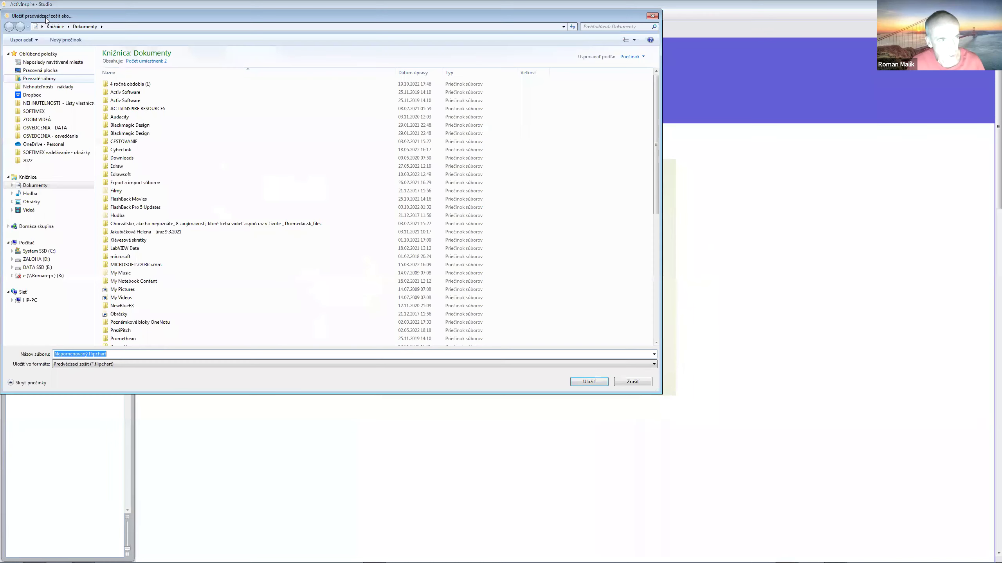
{"action": "left_click_drag", "start_coordinate": [139, 20], "coordinate": [223, 40]}
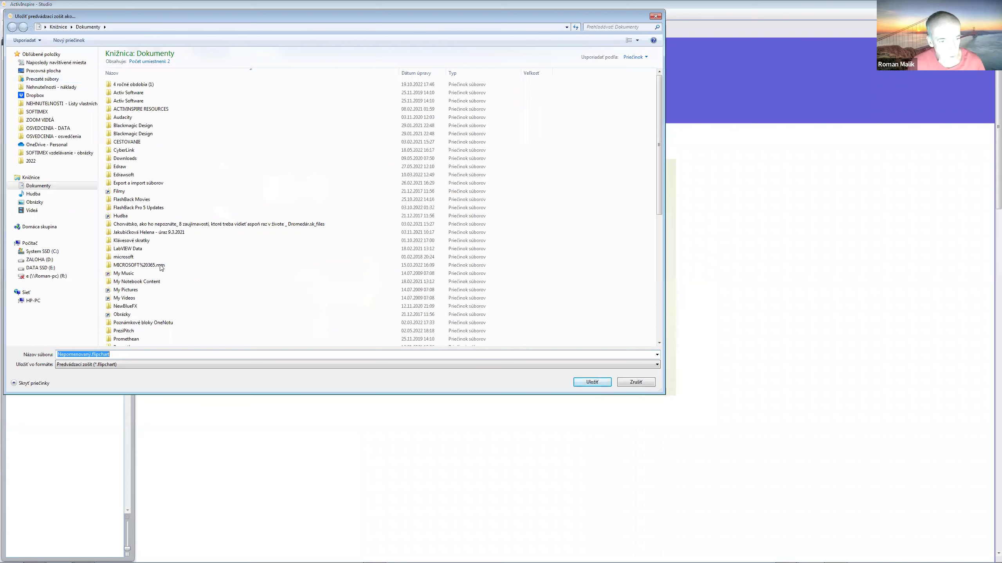
{"action": "type", "text": "Pravidlá"}
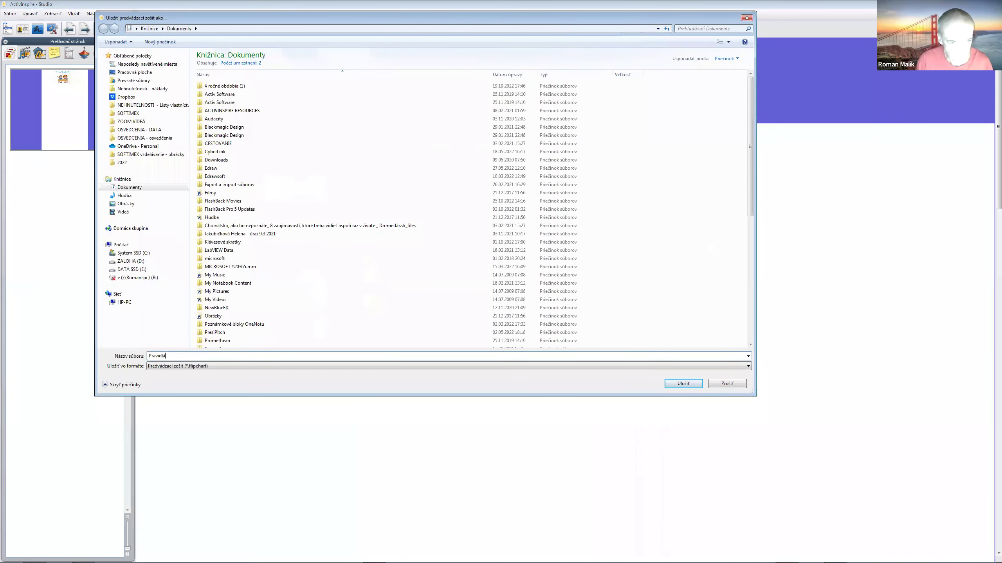
{"action": "type", "text": " triedy"}
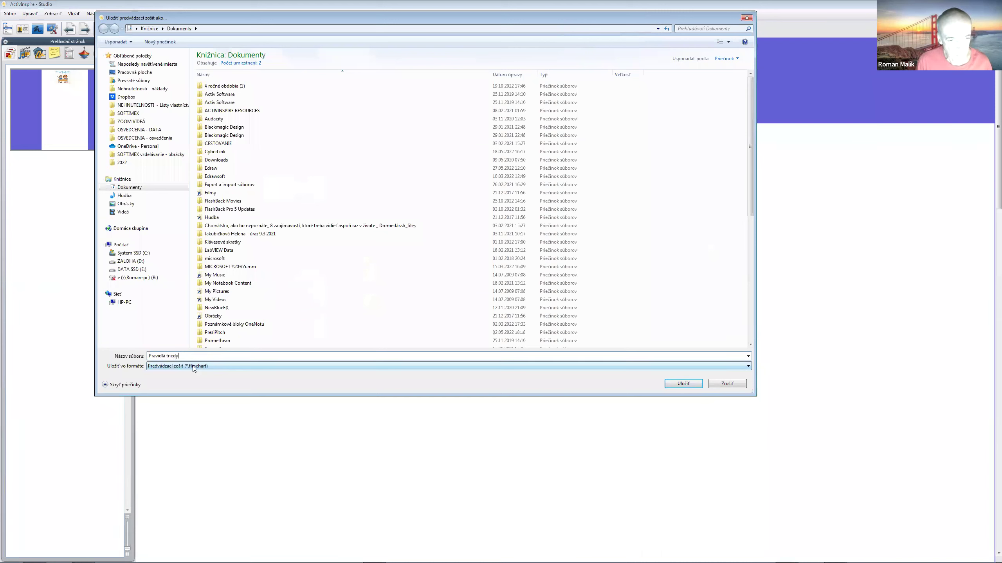
{"action": "left_click", "coordinate": [683, 384]}
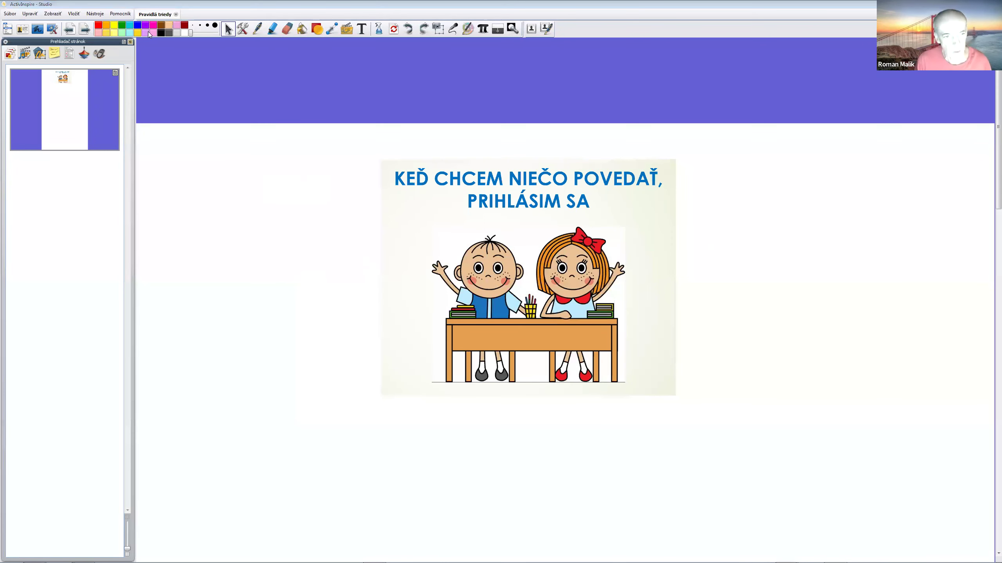
{"action": "key", "text": "super+e"}
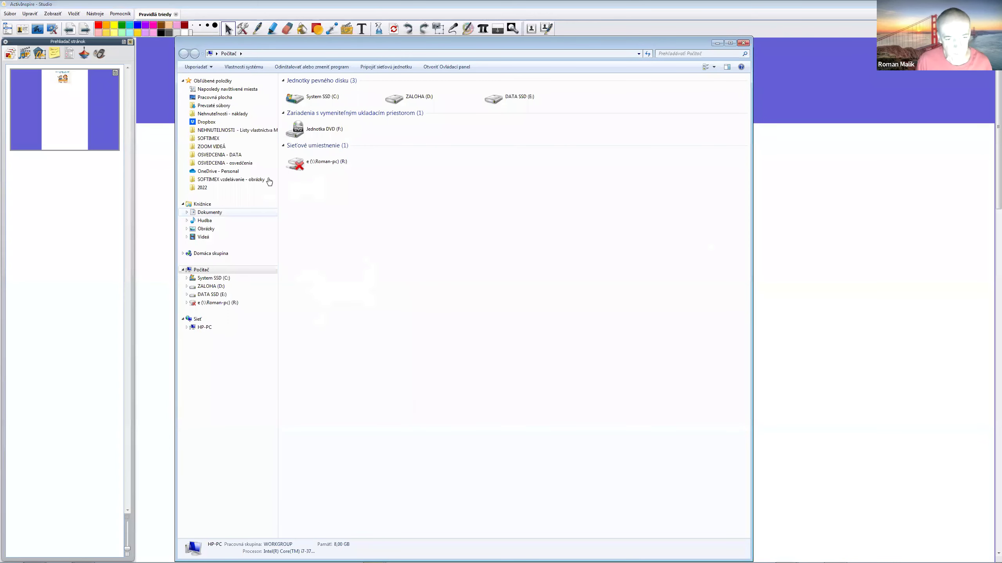
{"action": "left_click", "coordinate": [612, 101]}
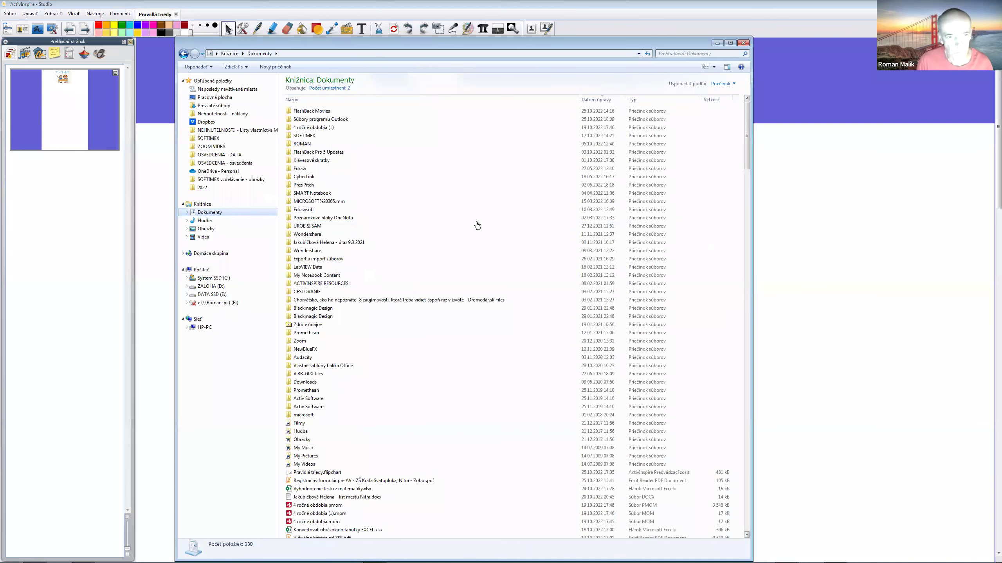
{"action": "scroll", "coordinate": [476, 226], "scroll_direction": "down", "scroll_amount": 15}
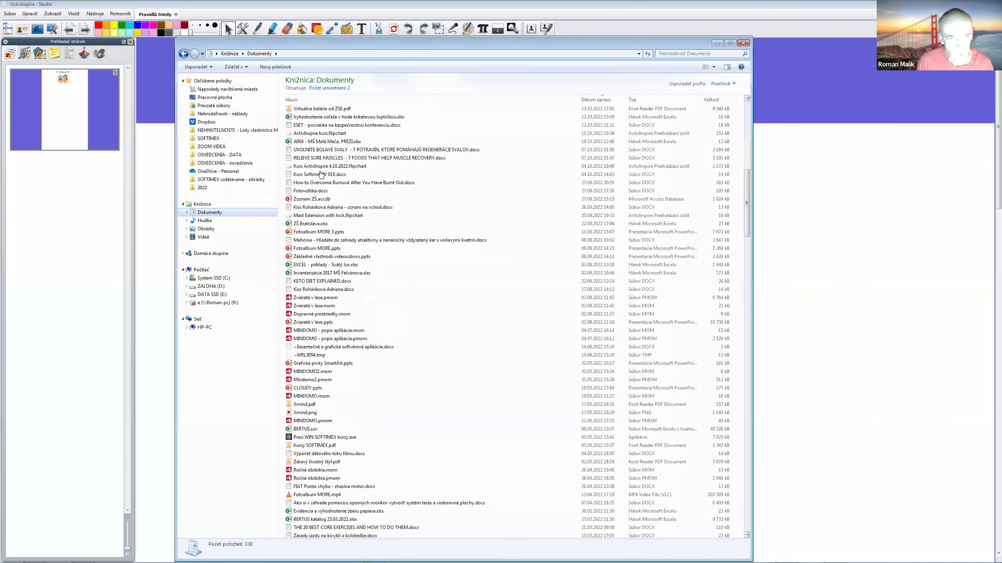
{"action": "left_click", "coordinate": [470, 224]}
{"action": "scroll", "coordinate": [469, 224], "scroll_direction": "up", "scroll_amount": 15}
{"action": "left_click", "coordinate": [327, 168]}
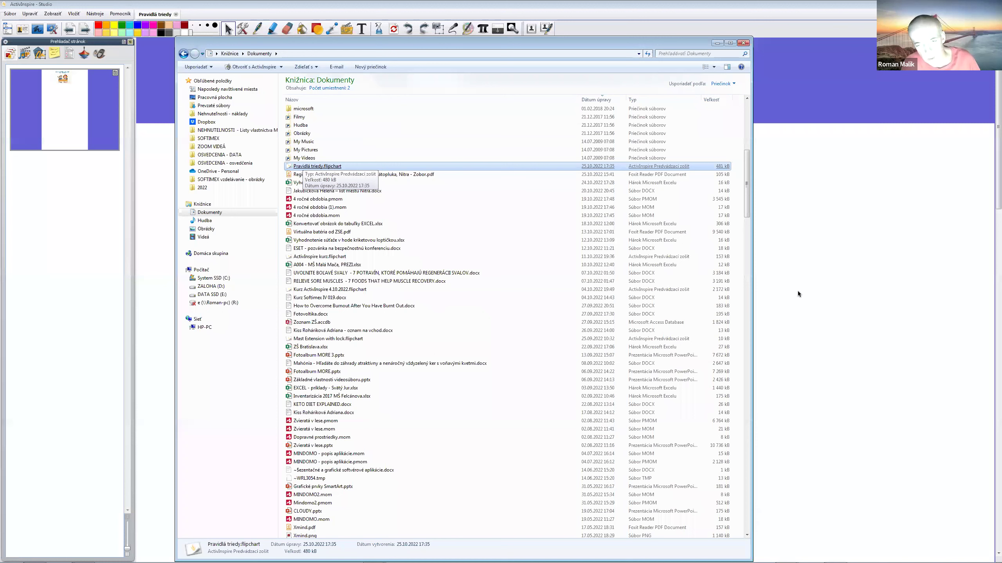
{"action": "left_click", "coordinate": [744, 43]}
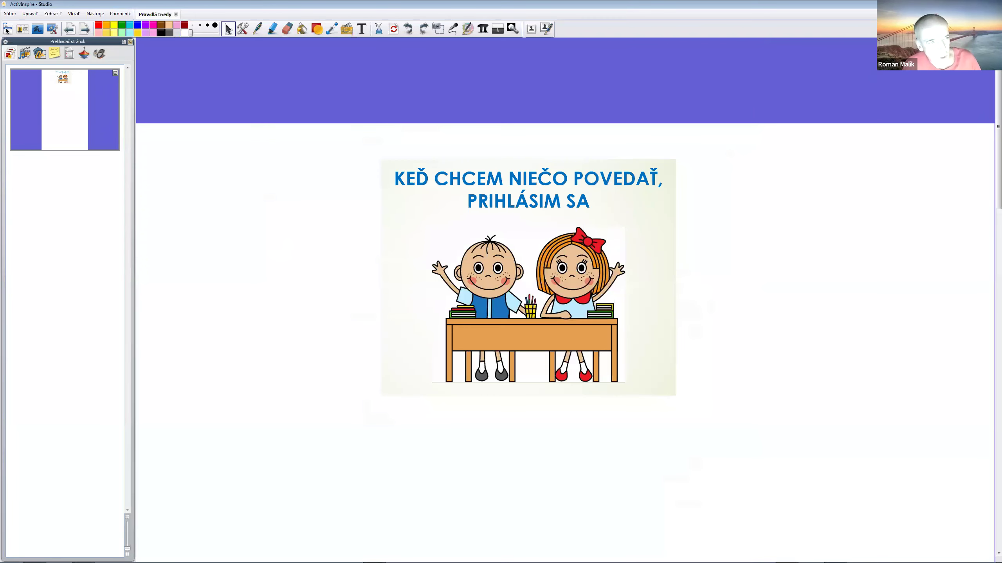
- Open the Súbor menu and show the Exportovať submenu with the Common File Format option
{"action": "left_click", "coordinate": [10, 14]}
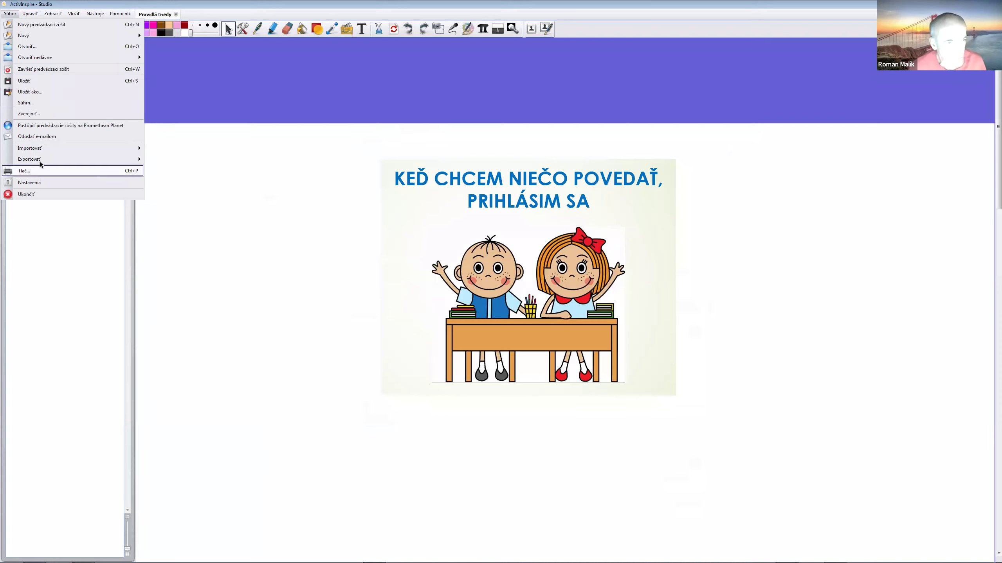
{"action": "mouse_move", "coordinate": [40, 162]}
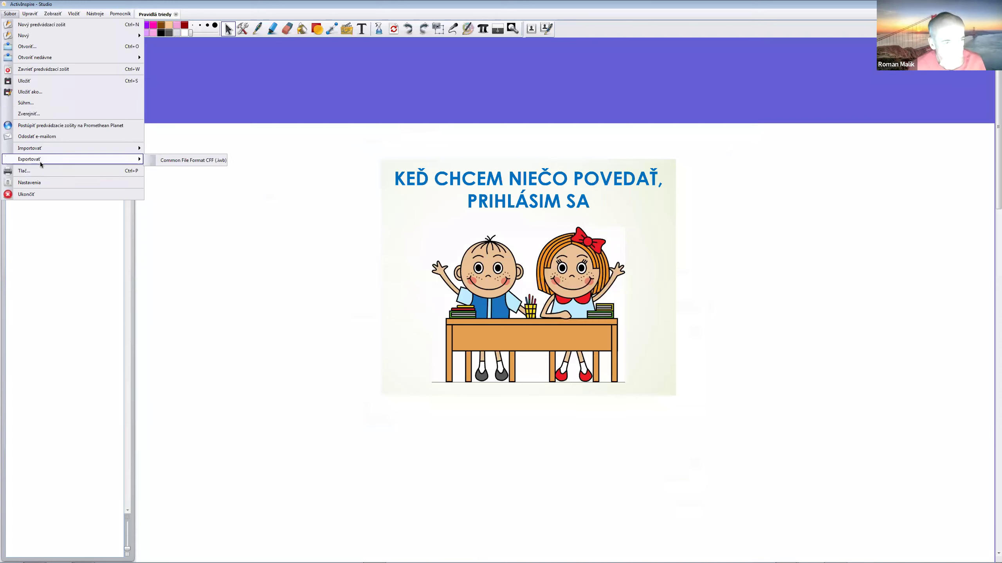